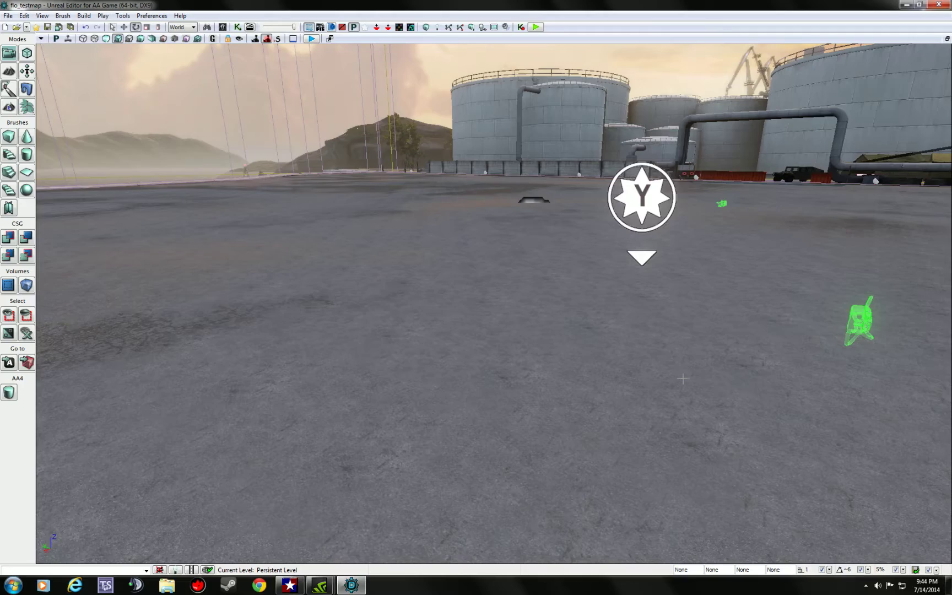
pyautogui.moveTo(608, 327); pyautogui.dragTo(347, 308)
pyautogui.moveTo(419, 330); pyautogui.dragTo(286, 331)
pyautogui.moveTo(606, 391); pyautogui.dragTo(572, 392)
pyautogui.moveTo(572, 391); pyautogui.dragTo(644, 391, button='middle')
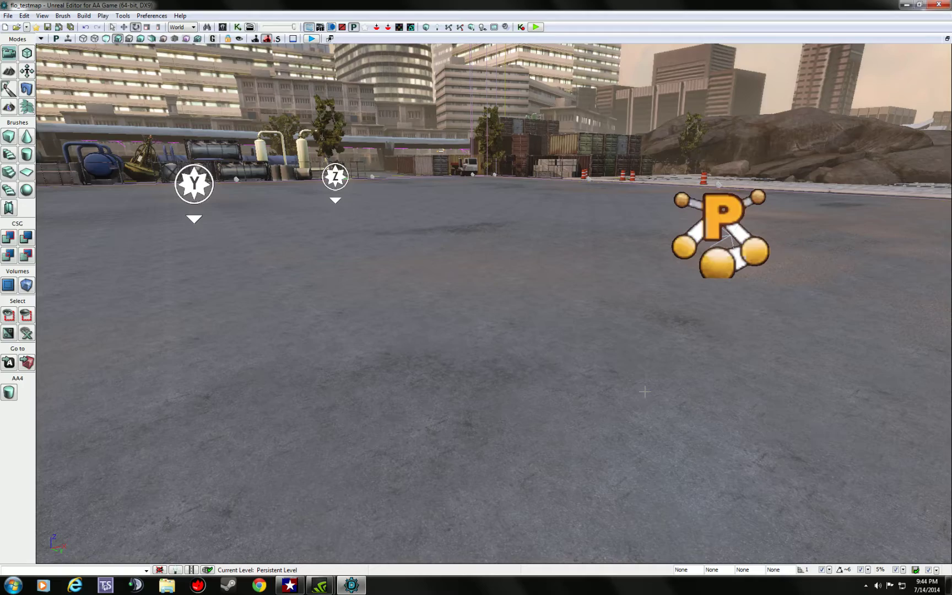
pyautogui.moveTo(479, 255); pyautogui.dragTo(407, 286)
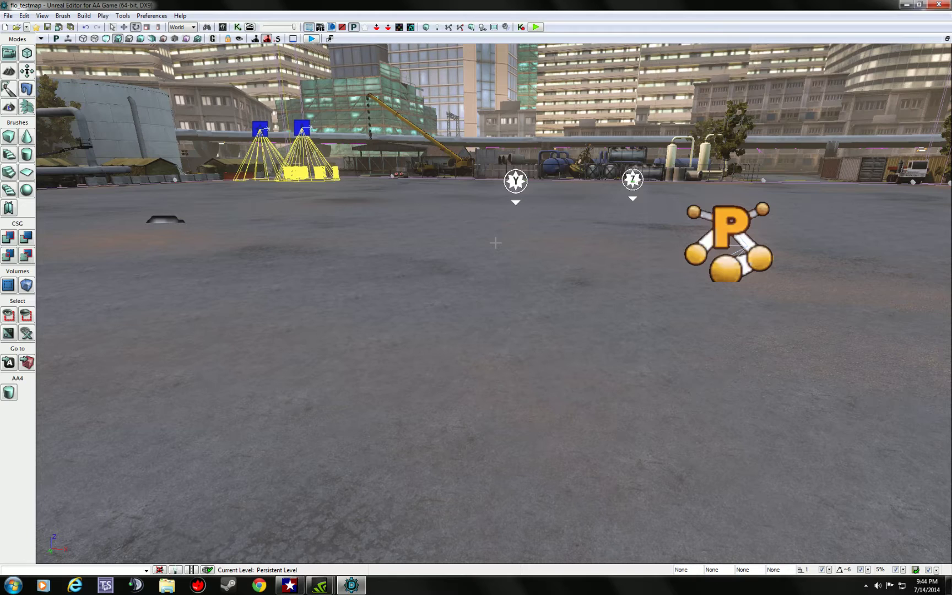
pyautogui.moveTo(605, 297); pyautogui.dragTo(563, 325)
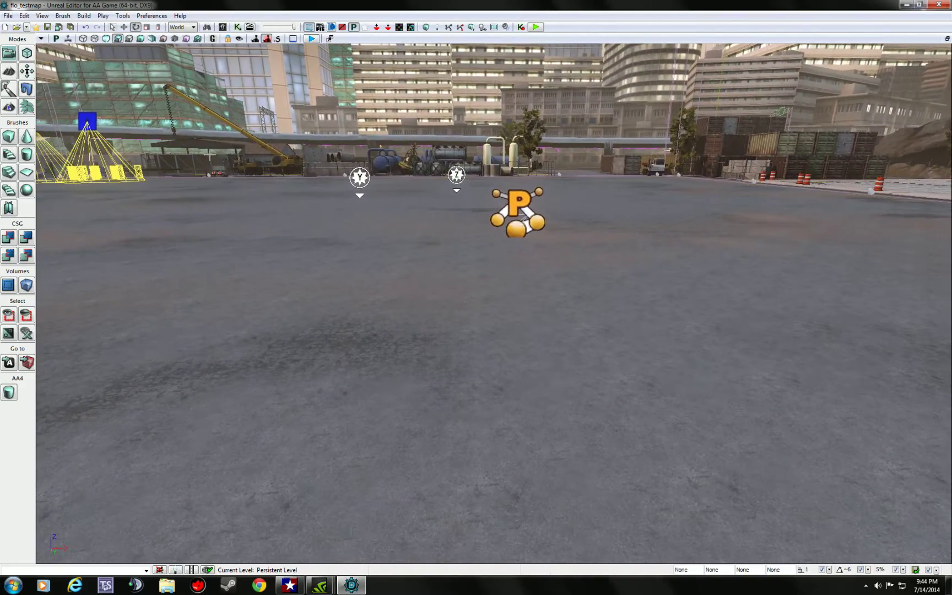
pyautogui.moveTo(782, 369); pyautogui.dragTo(681, 367)
pyautogui.moveTo(680, 368); pyautogui.dragTo(680, 308, button='middle')
pyautogui.moveTo(681, 308); pyautogui.dragTo(623, 333)
pyautogui.moveTo(567, 369); pyautogui.dragTo(606, 369)
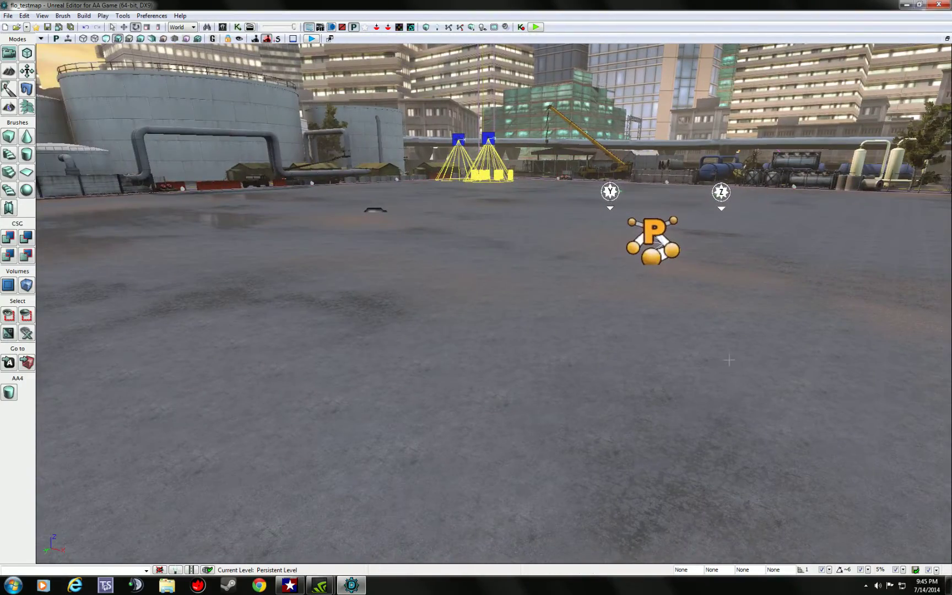
pyautogui.moveTo(728, 359); pyautogui.dragTo(909, 360)
pyautogui.moveTo(732, 338); pyautogui.dragTo(689, 338)
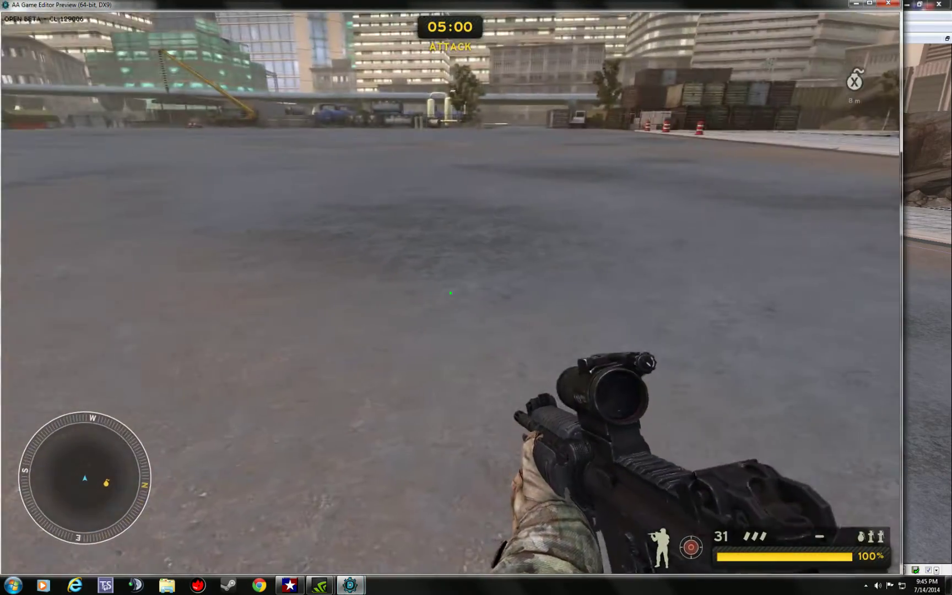
# Step: Walk to the C4 in the game preview and pick it up
pyautogui.press('w')
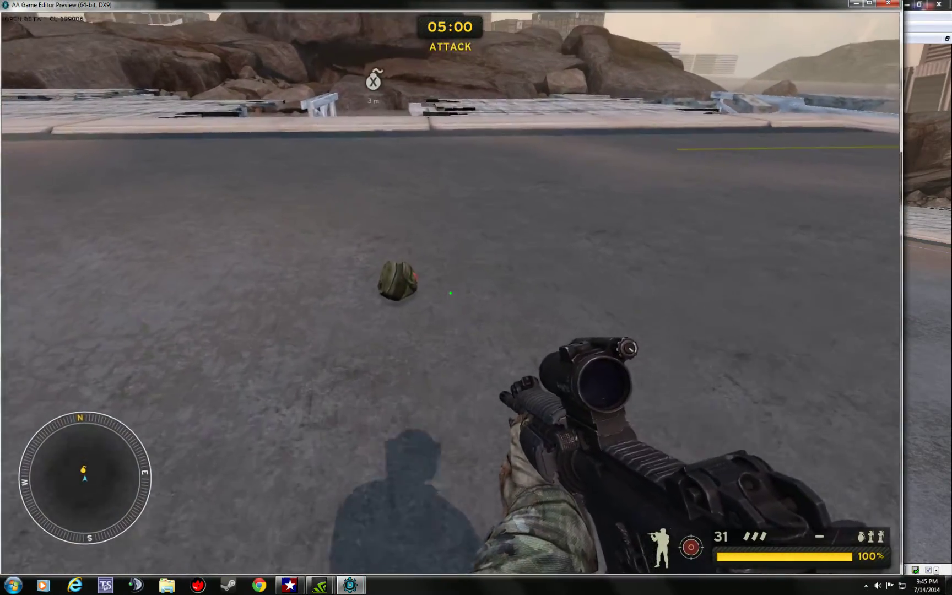
pyautogui.press('Return')
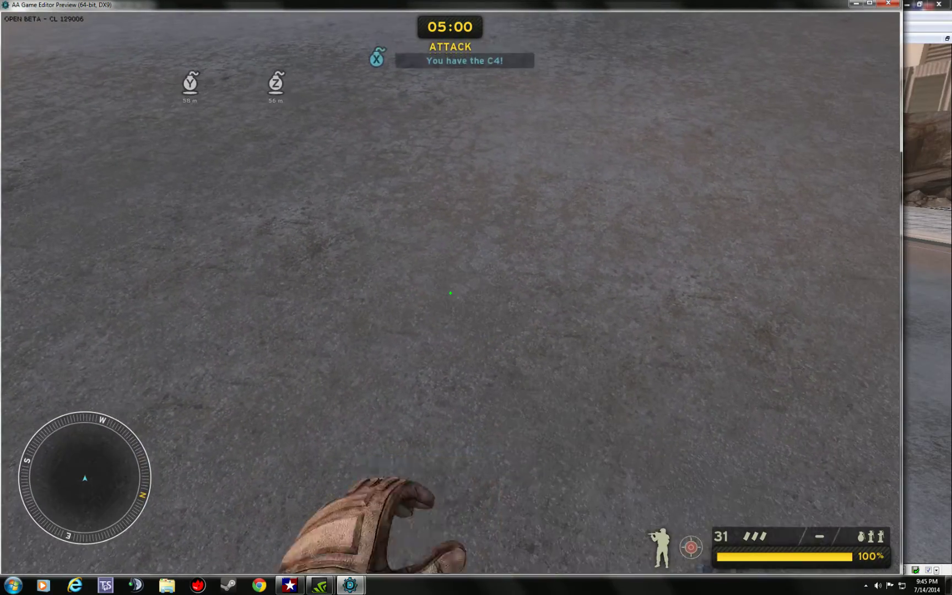
pyautogui.press('w')
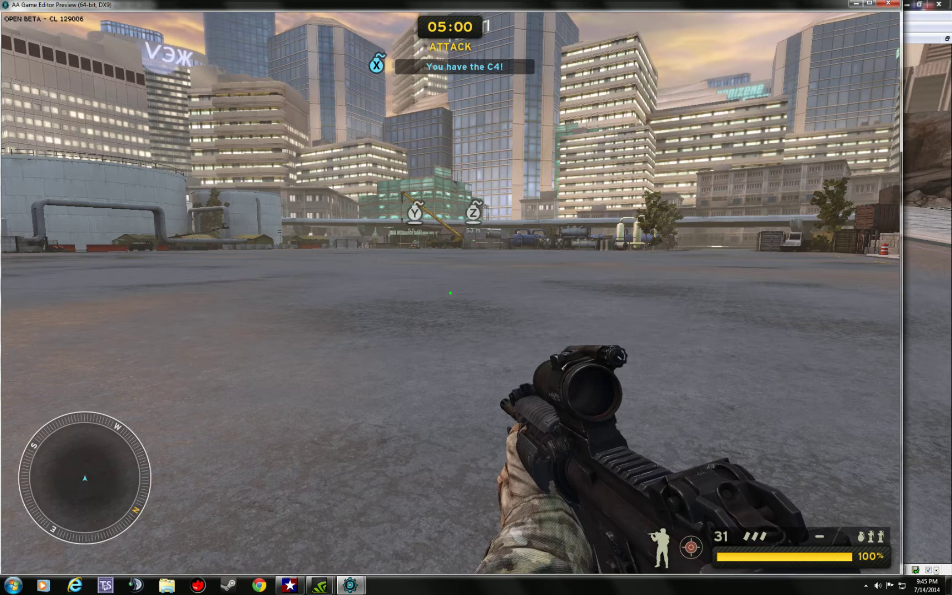
# Step: Open the loadout screen and browse the primary weapons through the M16A4 to the Remington 870 MCS
pyautogui.press('Return')
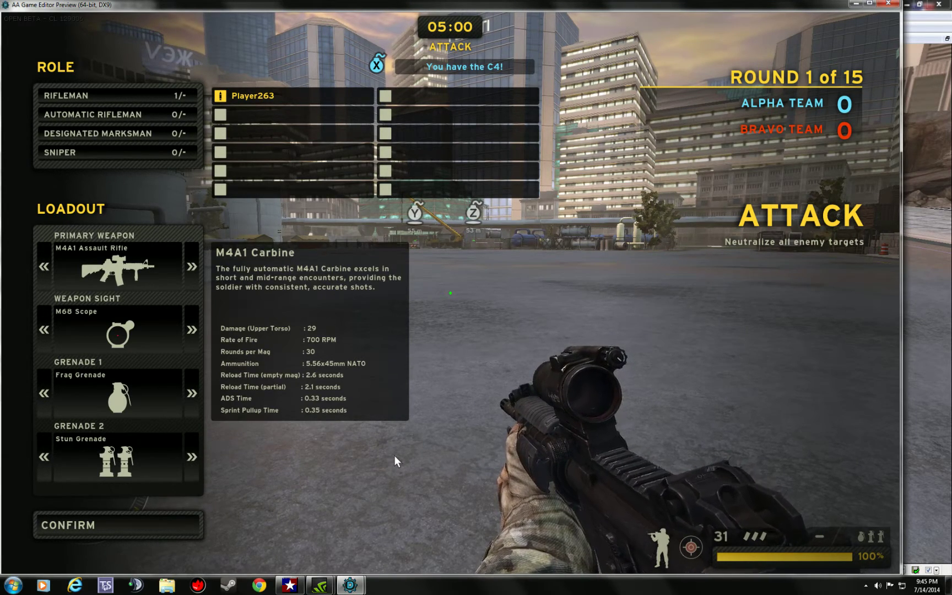
pyautogui.click(192, 267)
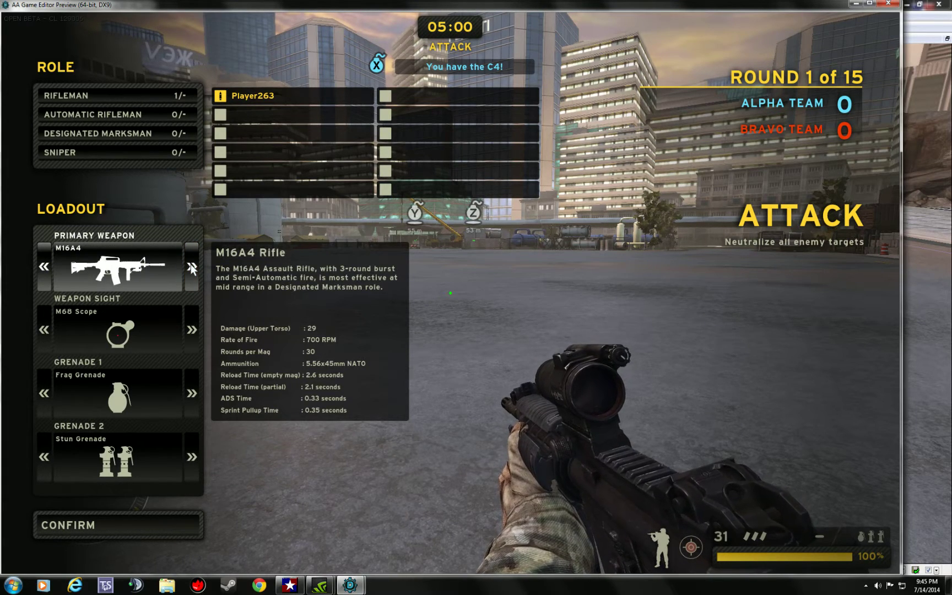
pyautogui.click(192, 266)
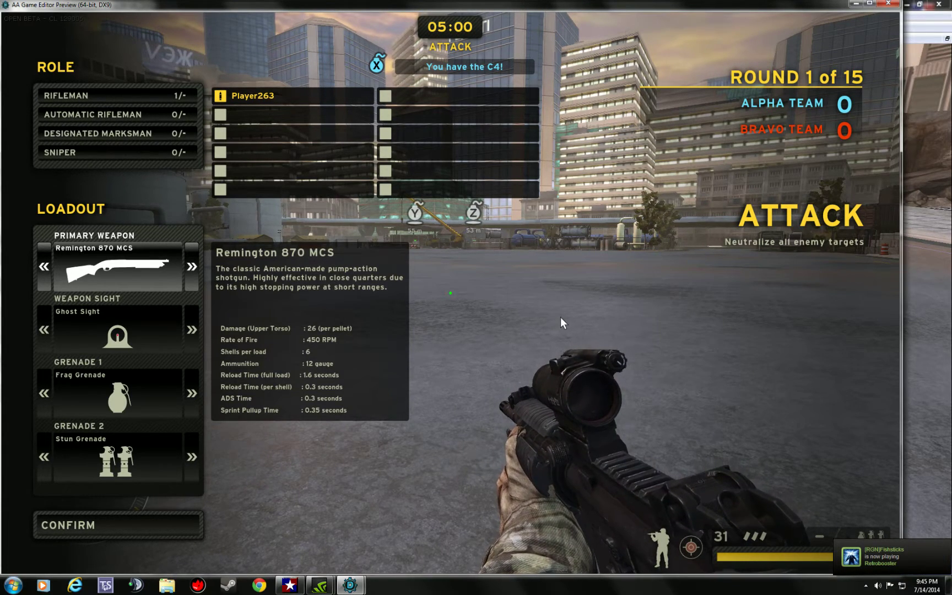
# Step: Close the loadout screen and exit the game preview to return to the level editor
pyautogui.press('Escape')
pyautogui.press('Escape')
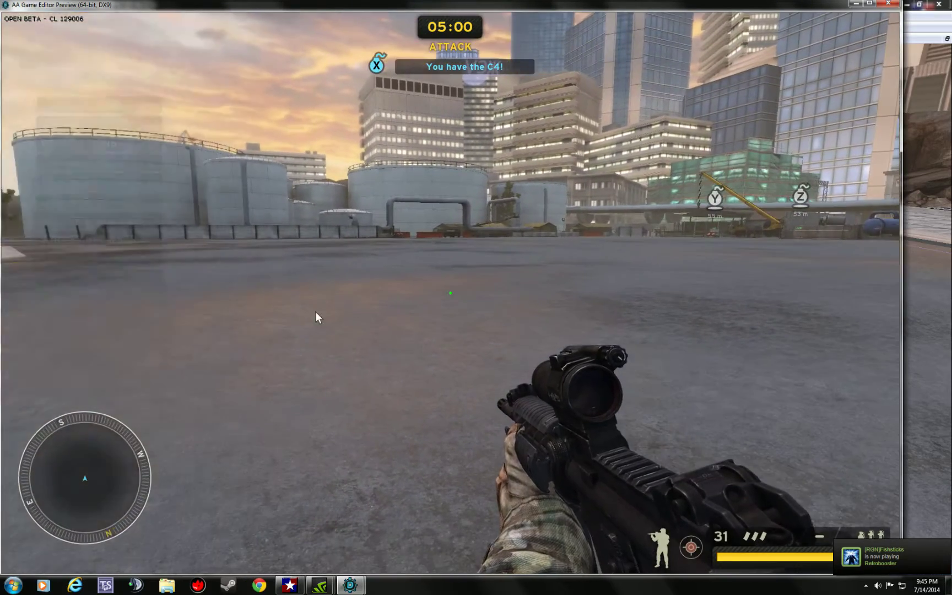
pyautogui.click(98, 275)
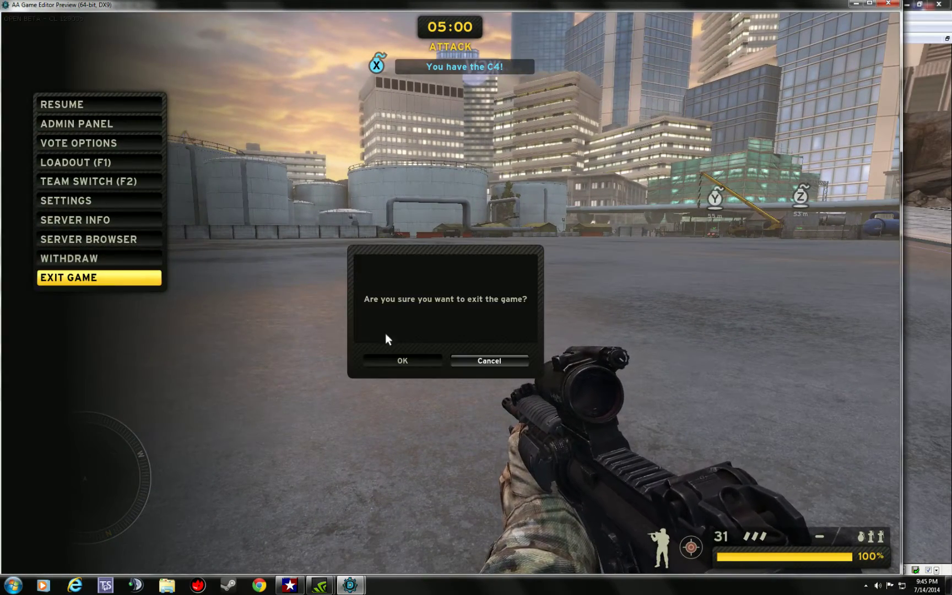
pyautogui.click(403, 360)
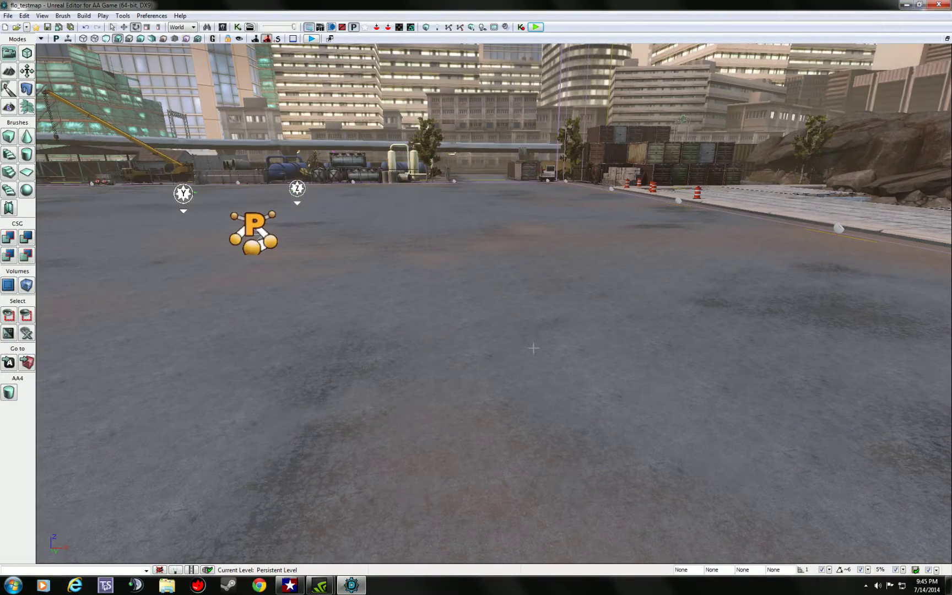
# Step: Open the level's world properties and show the Mission Info settings under My Map Info
pyautogui.click(42, 16)
pyautogui.click(73, 62)
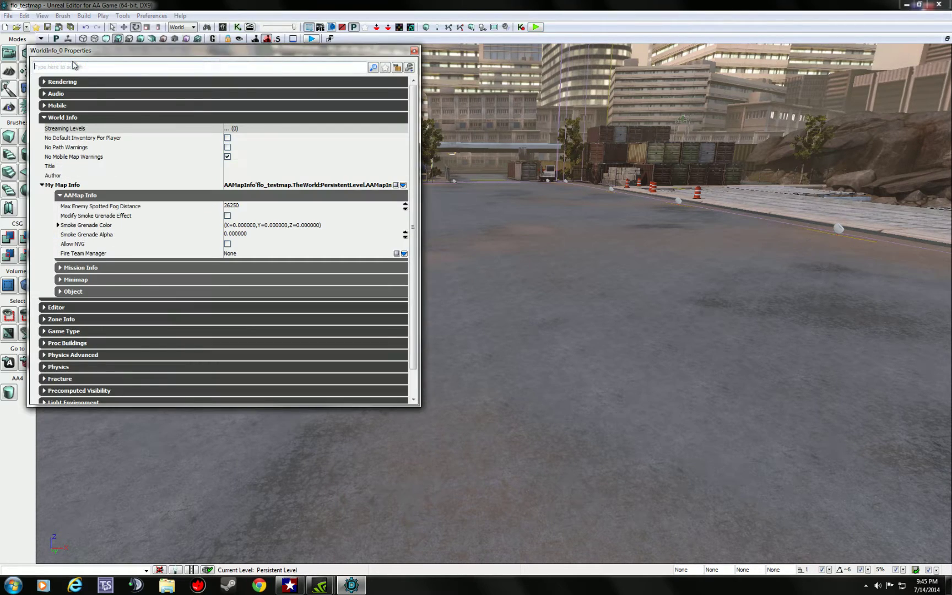
pyautogui.click(63, 118)
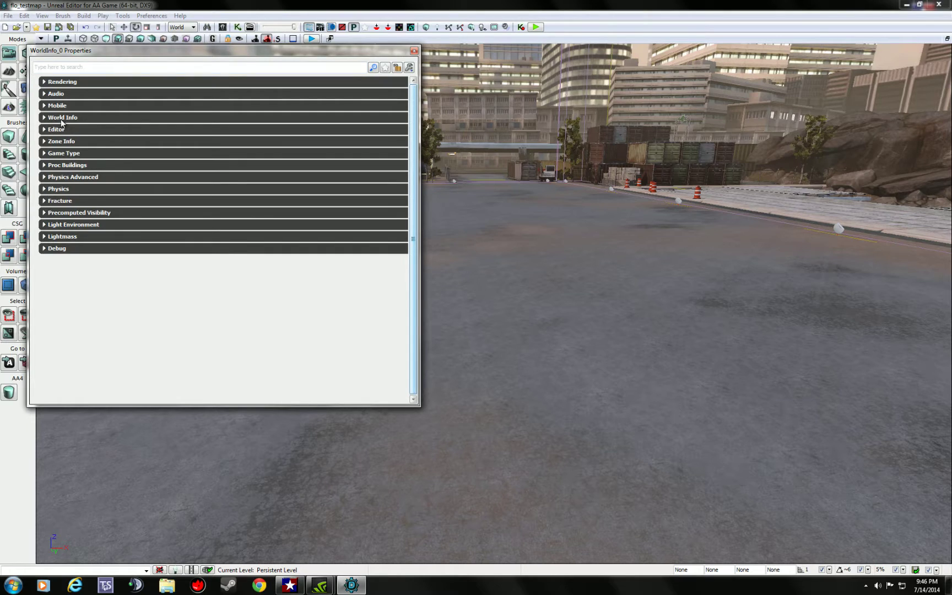
pyautogui.click(61, 119)
pyautogui.click(61, 119)
pyautogui.click(49, 119)
pyautogui.click(62, 195)
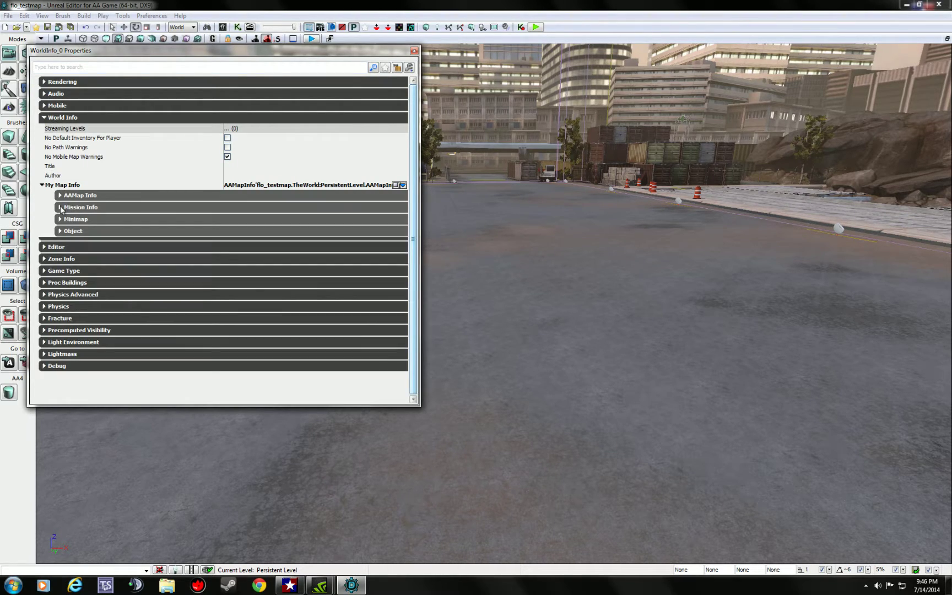
pyautogui.click(67, 211)
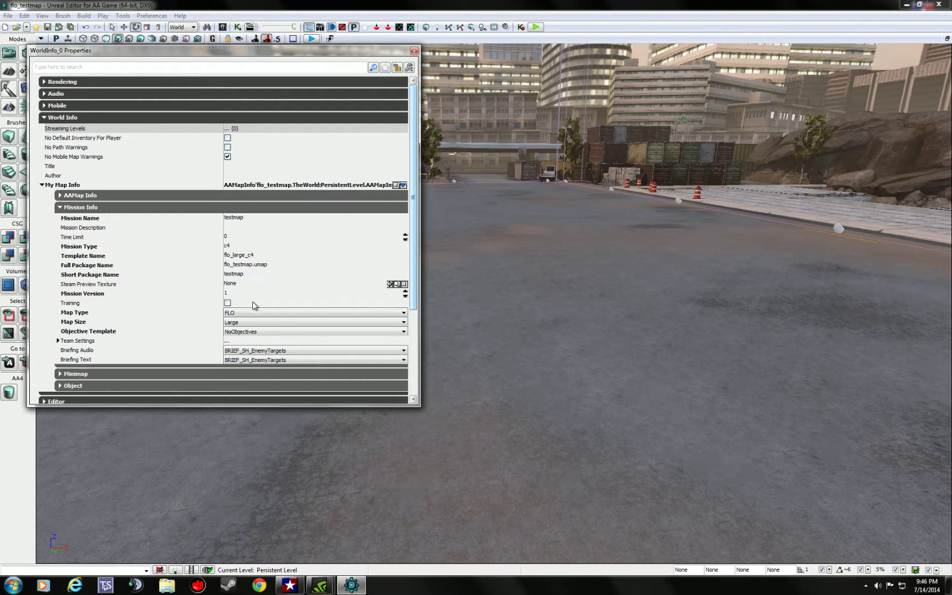
# Step: Assign an AAFireTeamManager as the Fire Team Manager in the map's AAMap Info
pyautogui.click(80, 196)
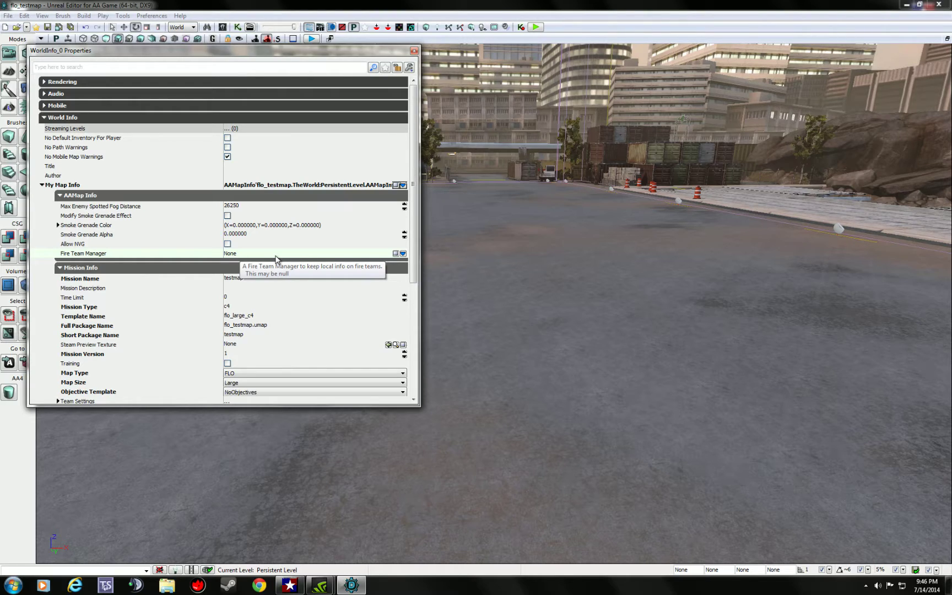
pyautogui.click(403, 254)
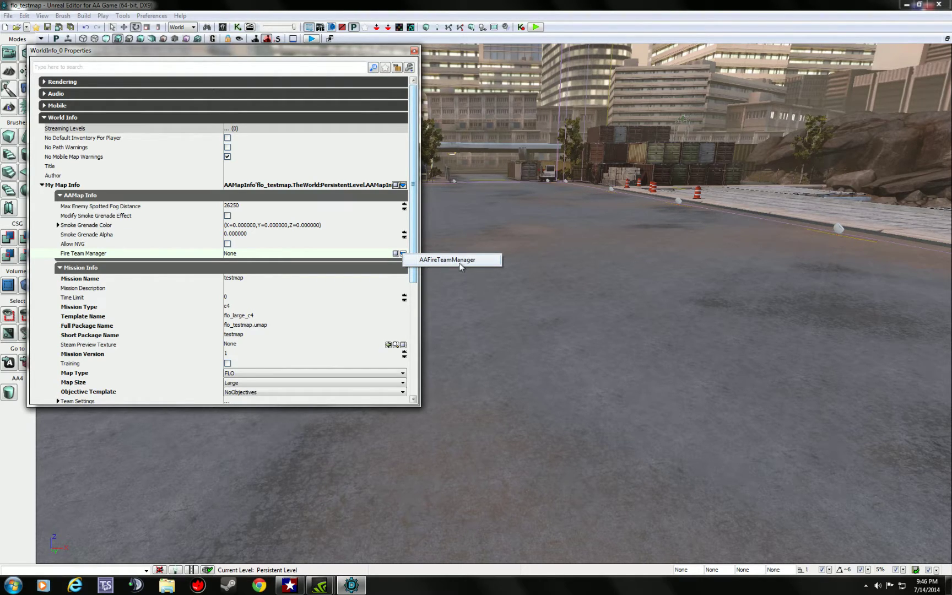
pyautogui.click(460, 267)
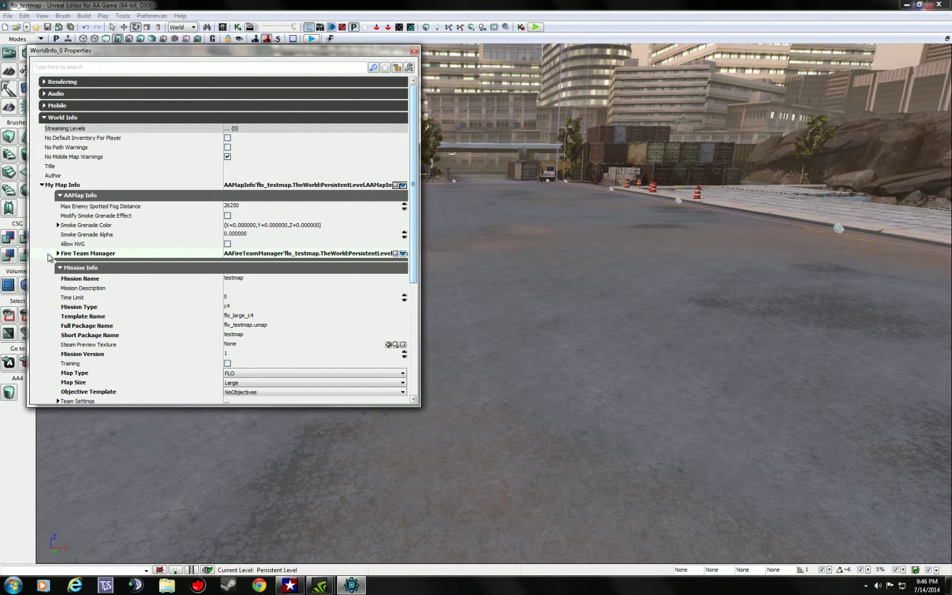
# Step: Inspect the Fire Team Manager's object details and settings, and expand its Per Team FTSetups
pyautogui.click(58, 253)
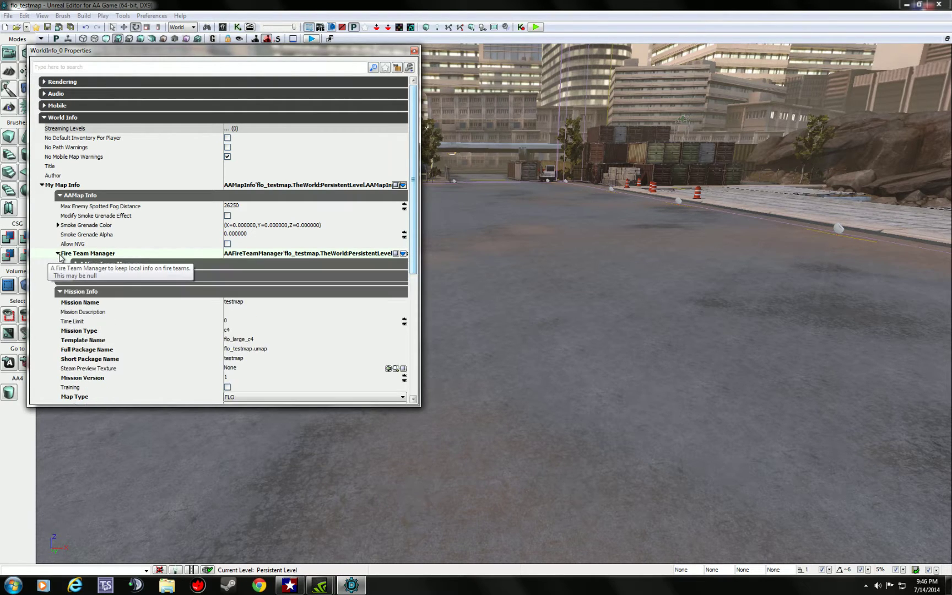
pyautogui.click(76, 275)
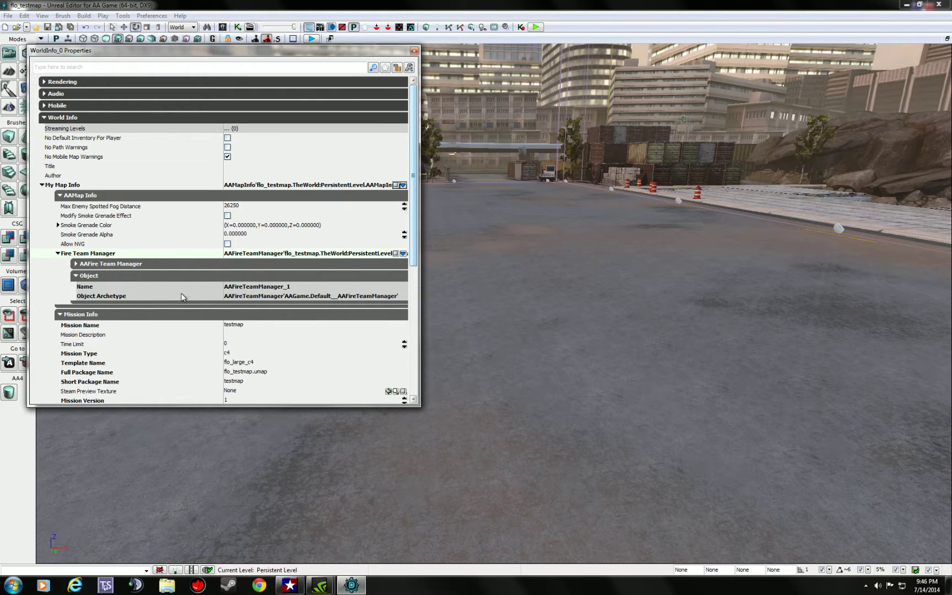
pyautogui.click(119, 277)
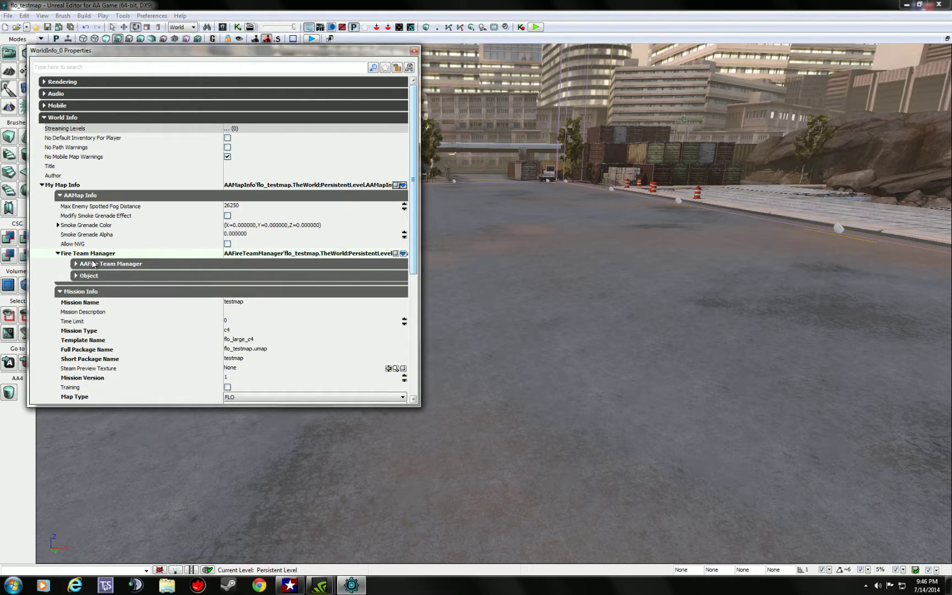
pyautogui.click(92, 264)
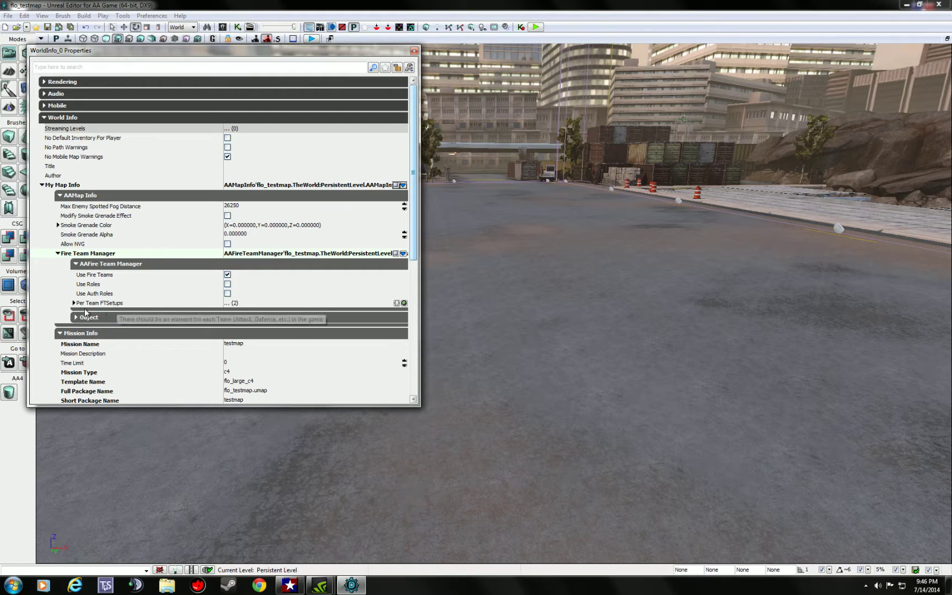
pyautogui.click(74, 304)
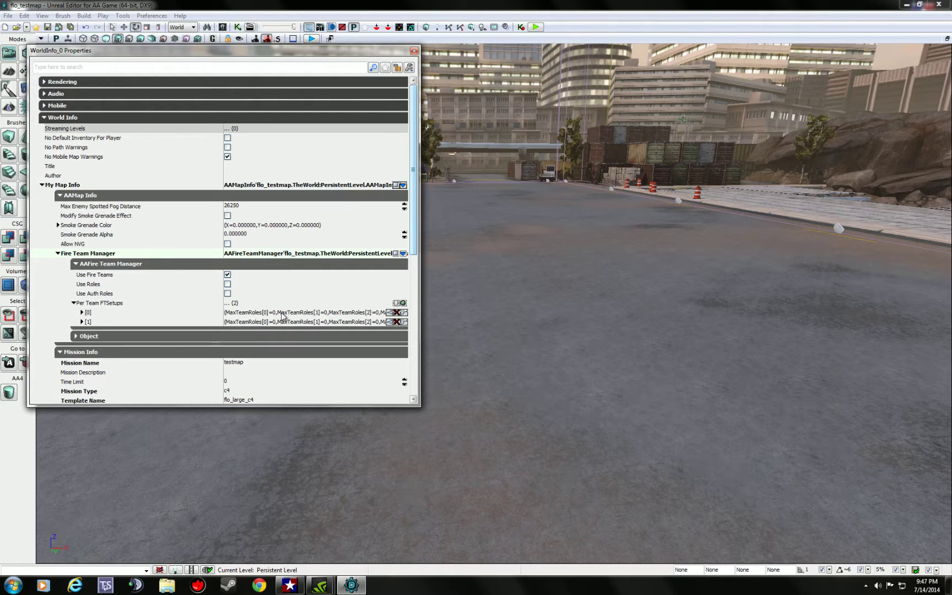
# Step: Set the Max Team Roles of team setup [0] to 10 Rifleman, 2 AutomaticRifleman, 2 Marksman and 1 Sniper
pyautogui.click(82, 312)
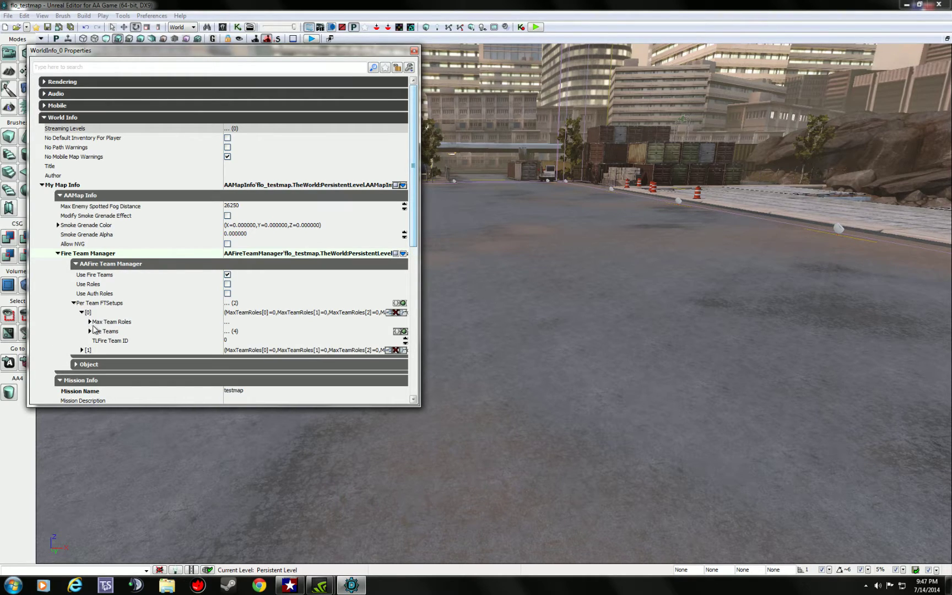
pyautogui.click(90, 322)
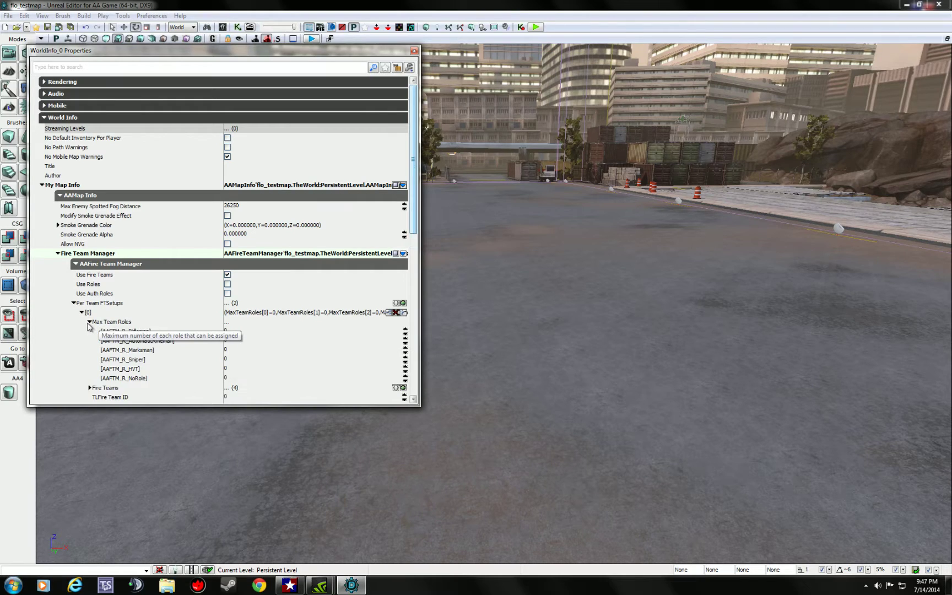
pyautogui.scroll(-3, 143, 336)
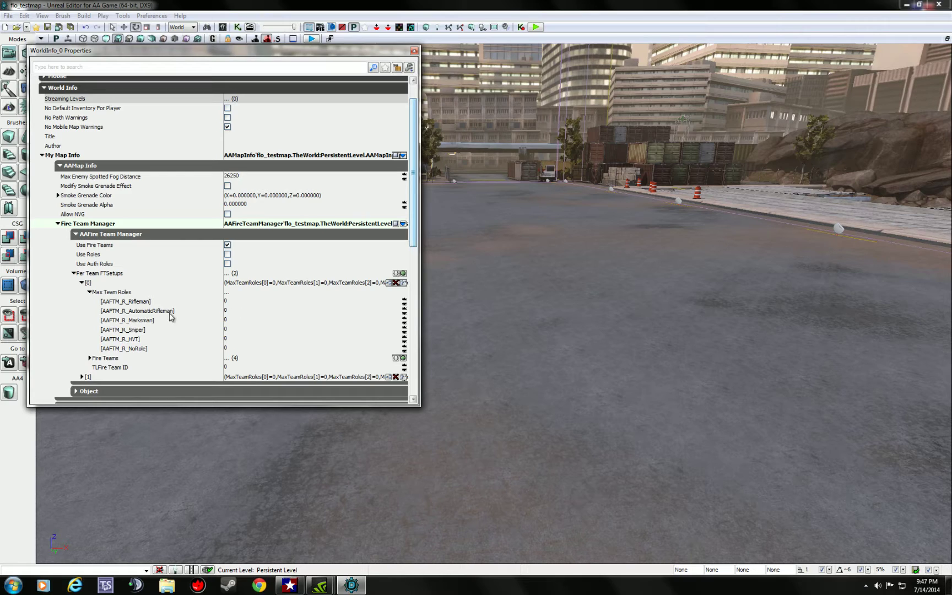
pyautogui.click(237, 304)
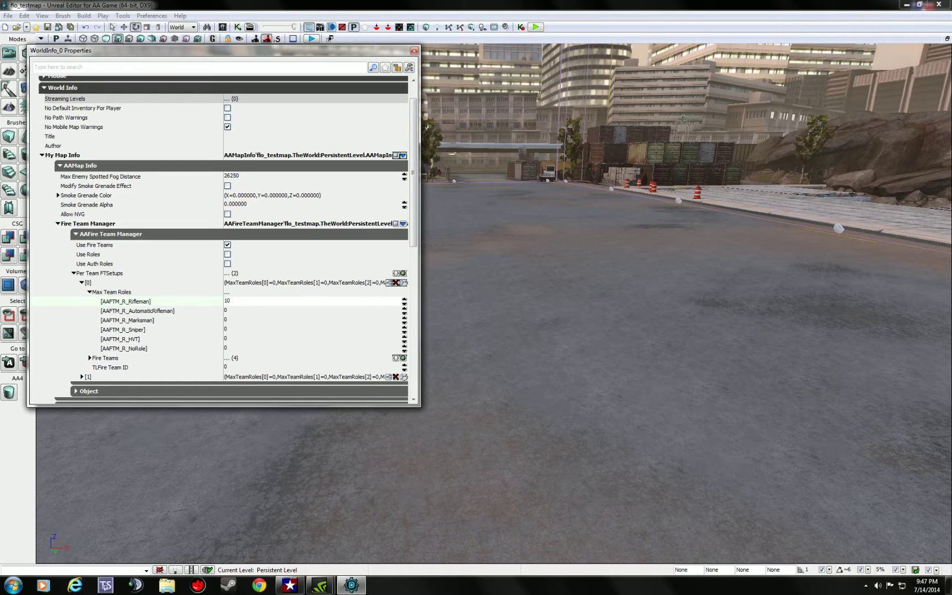
pyautogui.click(232, 310)
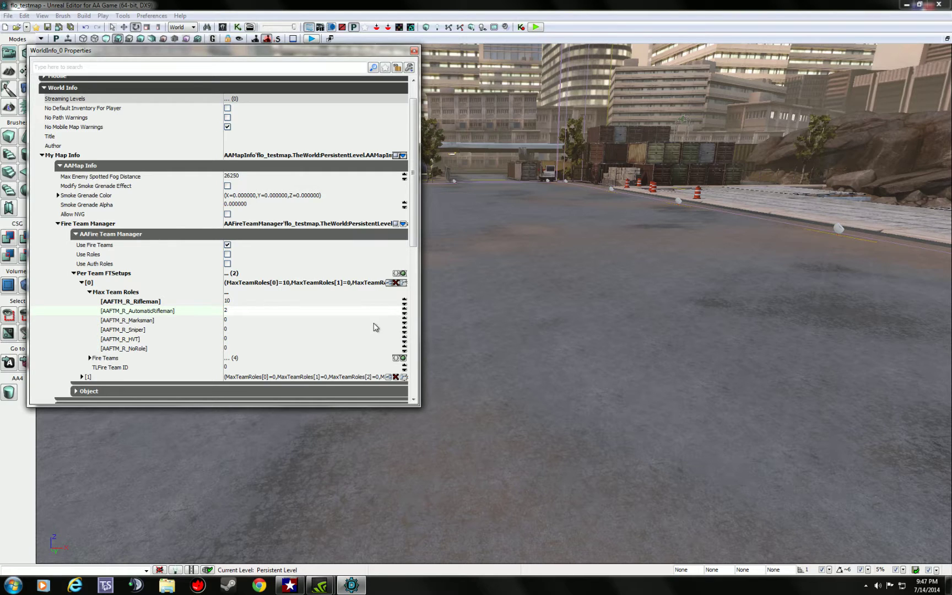
pyautogui.write('2')
pyautogui.click(240, 321)
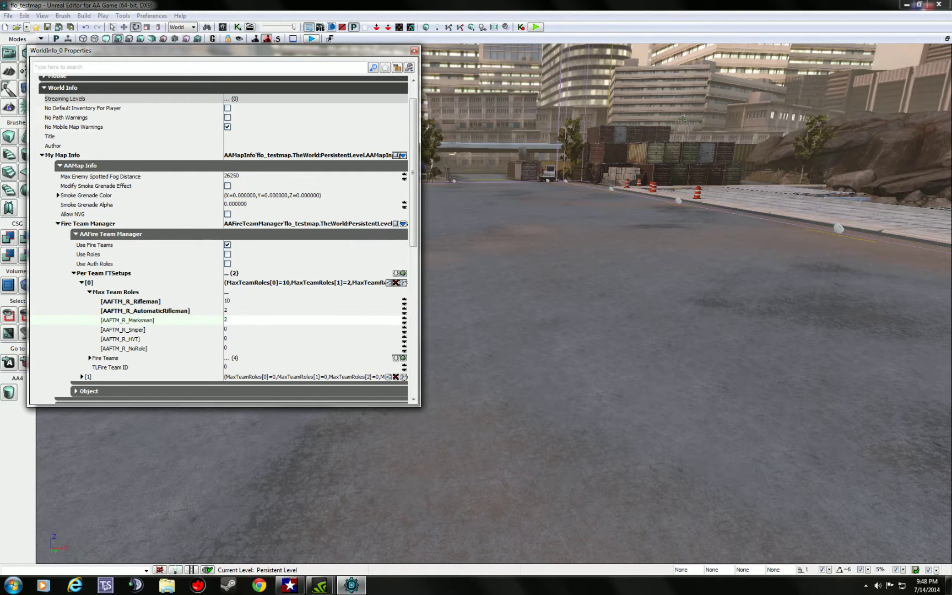
pyautogui.click(234, 329)
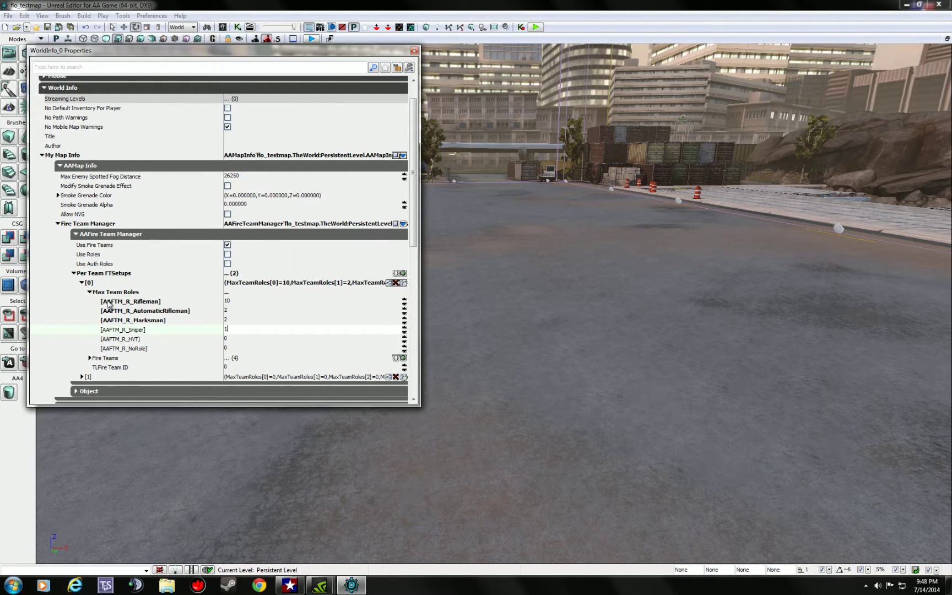
# Step: Set the Max Team Roles of team setup [1] to 10 Sniper, 3 Marksman, 2 AutomaticRifleman and 1 Rifleman
pyautogui.click(89, 292)
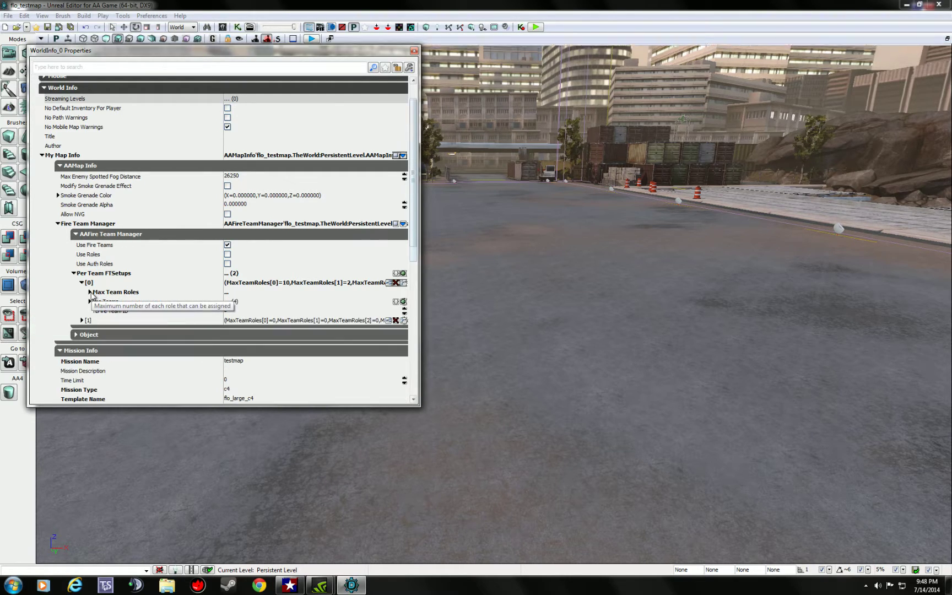
pyautogui.click(82, 320)
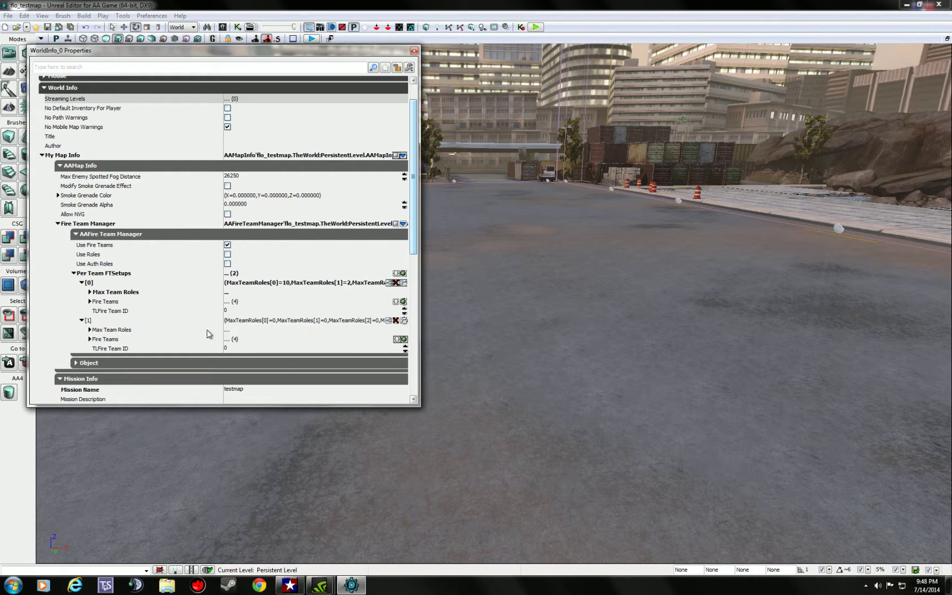
pyautogui.click(89, 329)
pyautogui.scroll(-1, 249, 353)
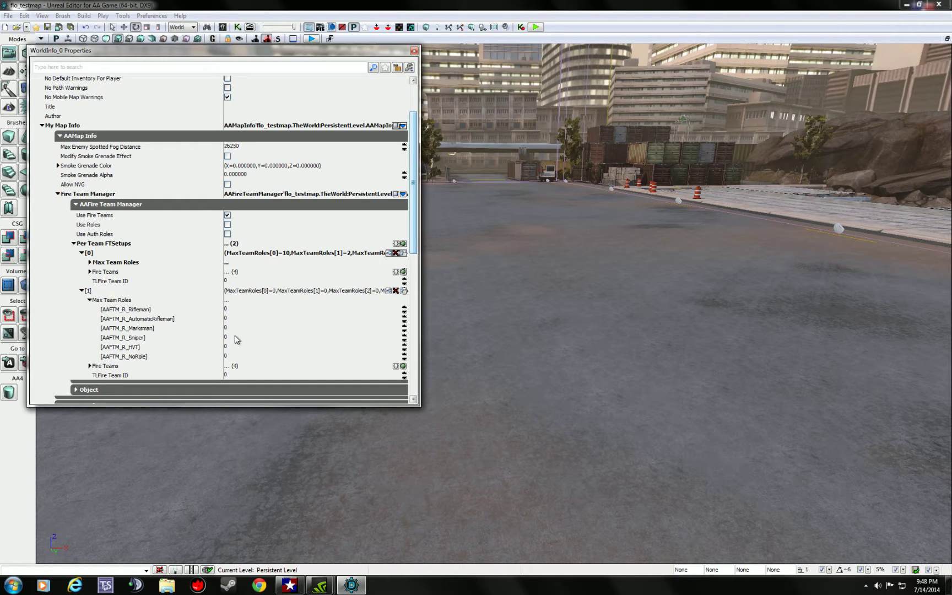
pyautogui.click(236, 338)
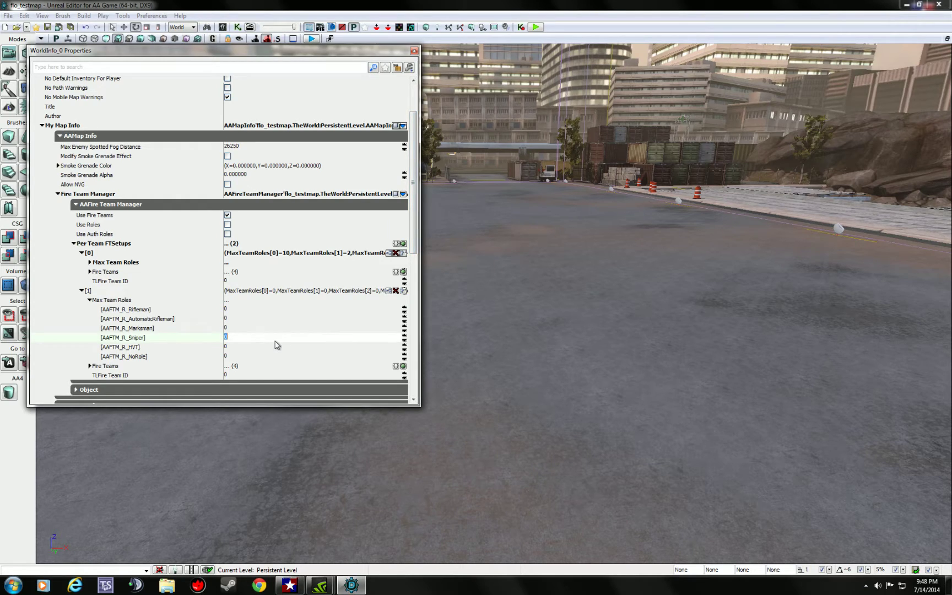
pyautogui.write('10')
pyautogui.click(236, 328)
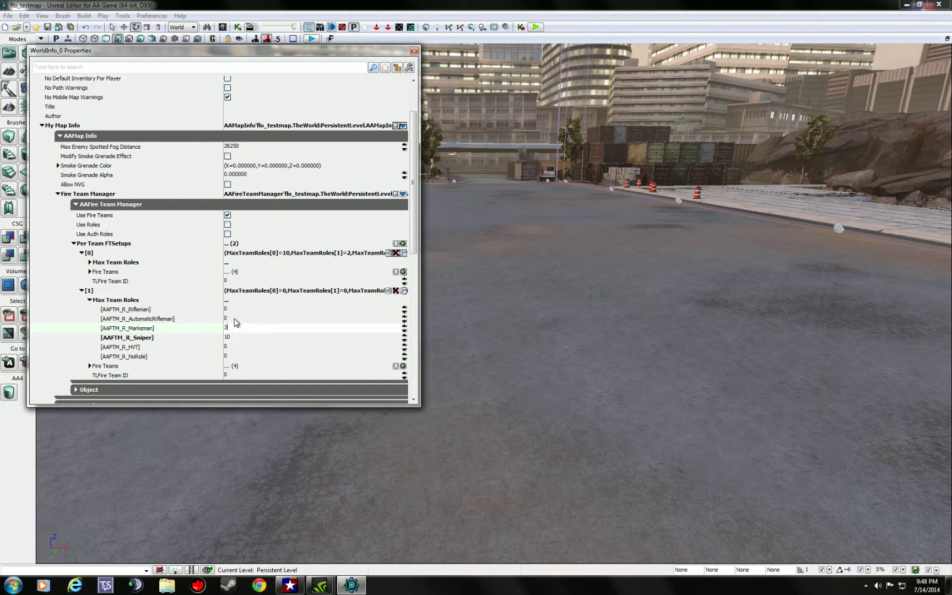
pyautogui.click(235, 319)
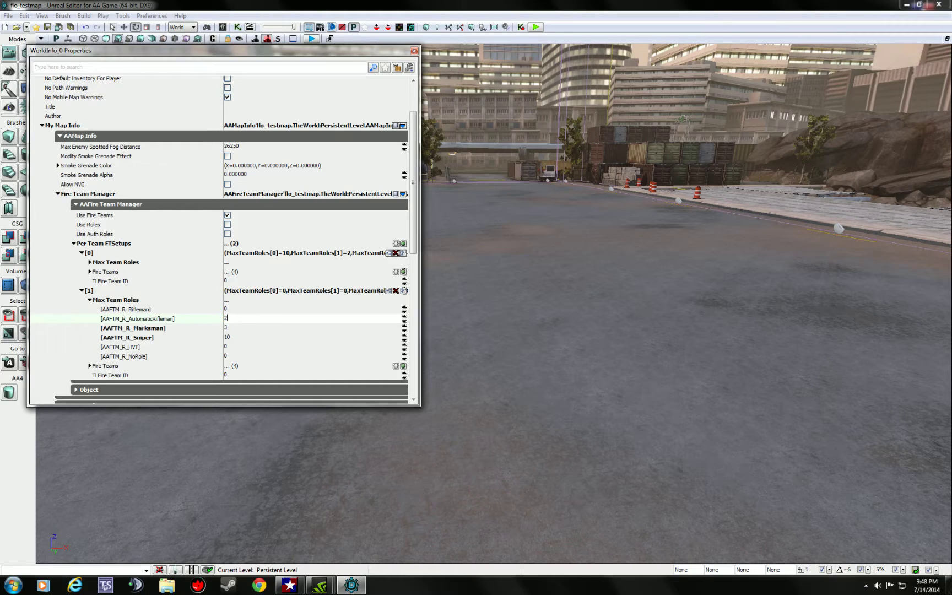
pyautogui.write('2')
pyautogui.click(236, 310)
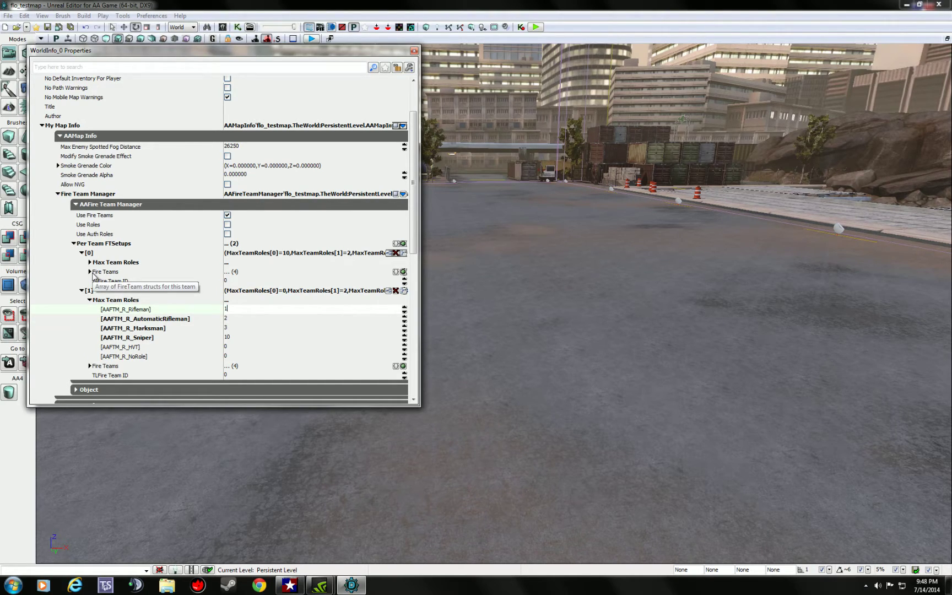
pyautogui.click(89, 300)
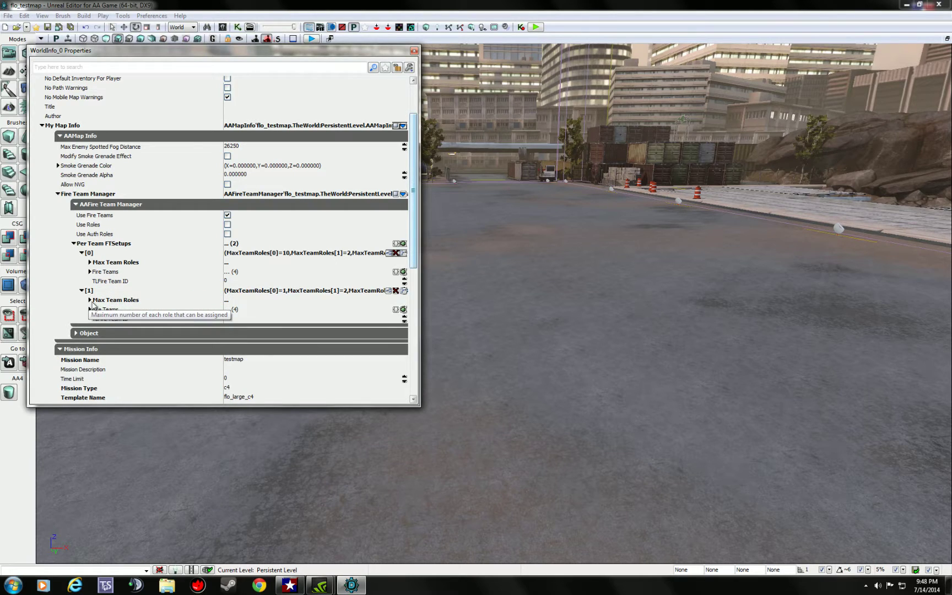
# Step: Expand the first three Fire Teams of team setup [1] and examine their names
pyautogui.click(89, 309)
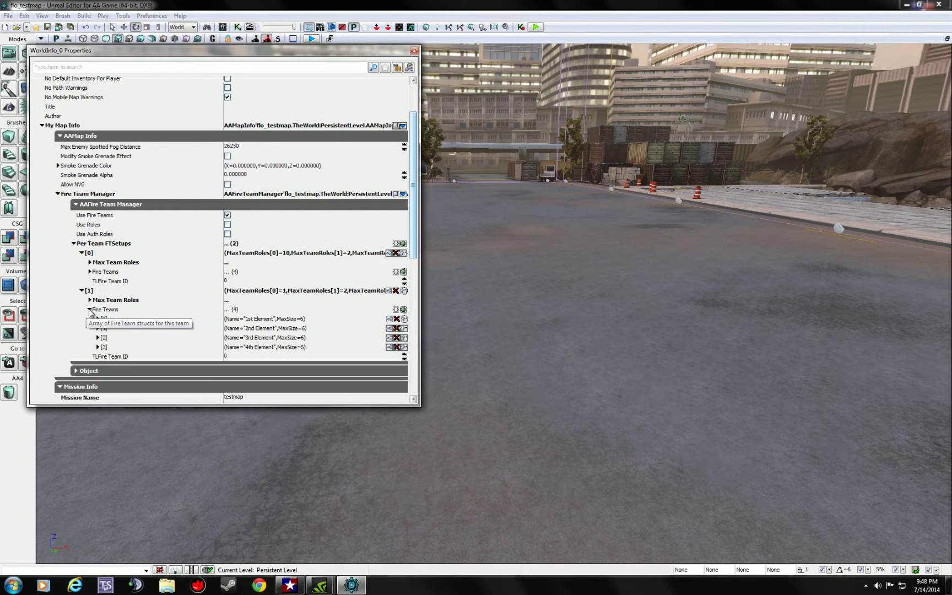
pyautogui.click(98, 320)
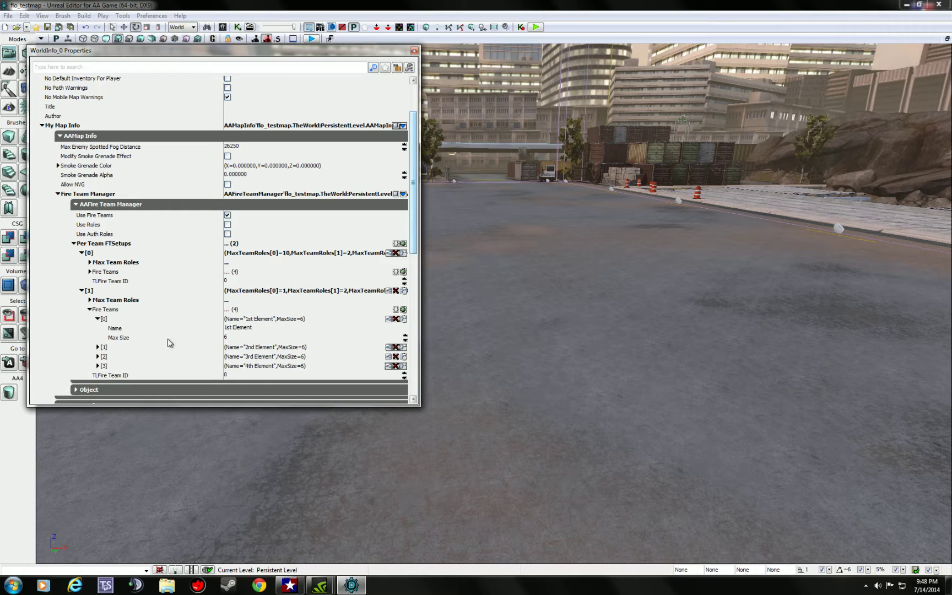
pyautogui.click(98, 348)
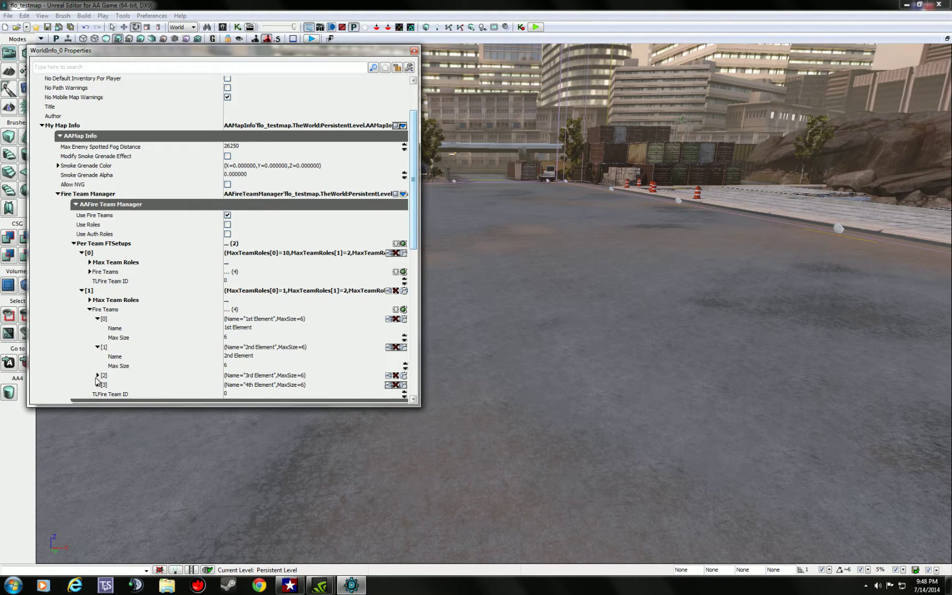
pyautogui.click(98, 375)
pyautogui.scroll(-3, 188, 359)
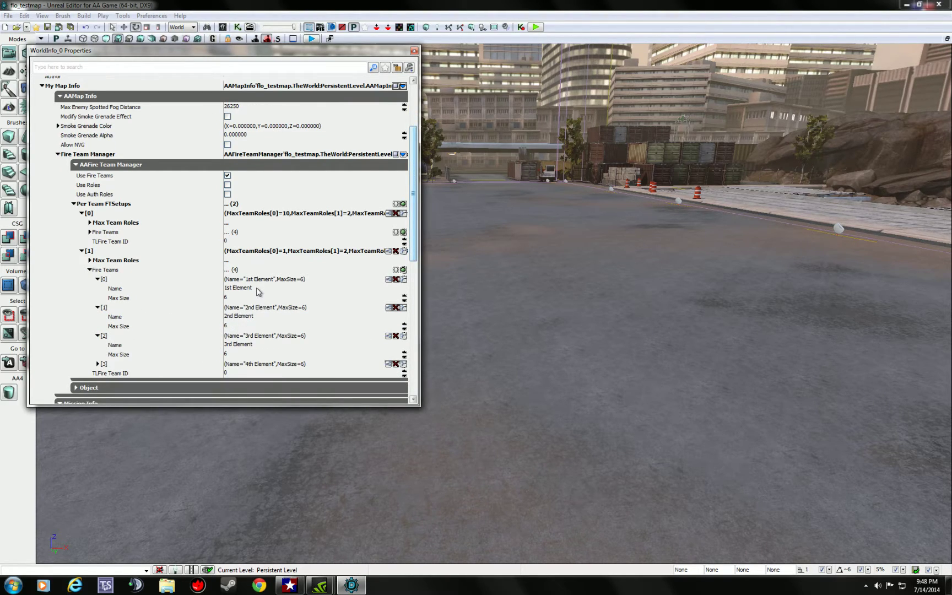
pyautogui.click(258, 289)
pyautogui.click(251, 318)
pyautogui.click(247, 345)
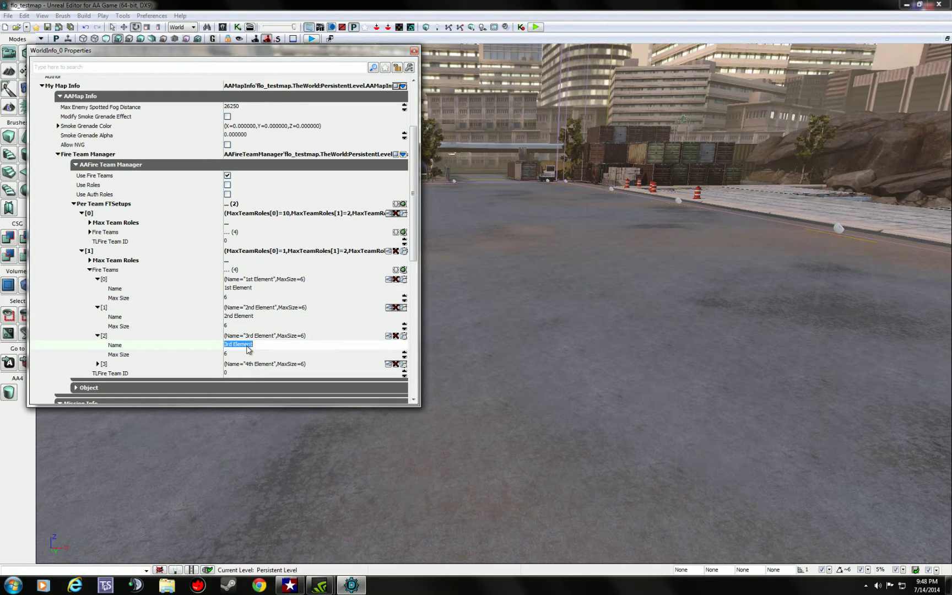
pyautogui.scroll(-1, 243, 365)
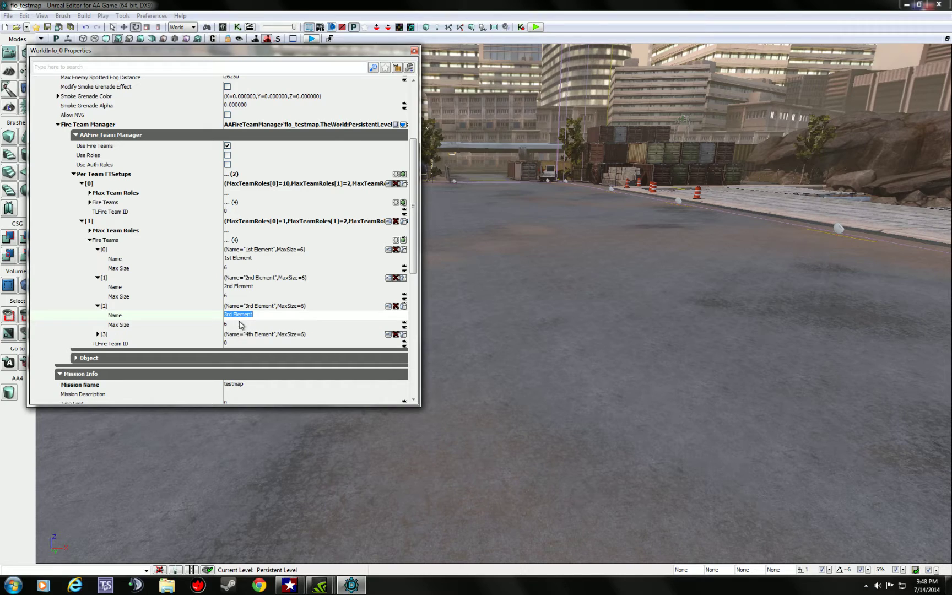
# Step: Check the fire teams' Max Size and the TLFire Team ID of setup [1], and collapse Per Team FTSetups
pyautogui.click(240, 325)
pyautogui.click(234, 269)
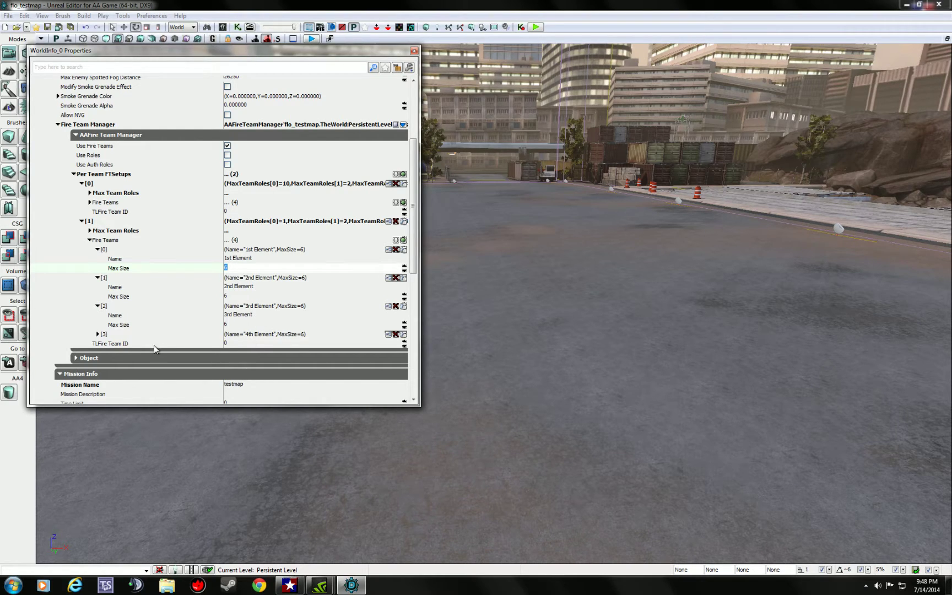
pyautogui.click(237, 343)
pyautogui.scroll(1, 281, 314)
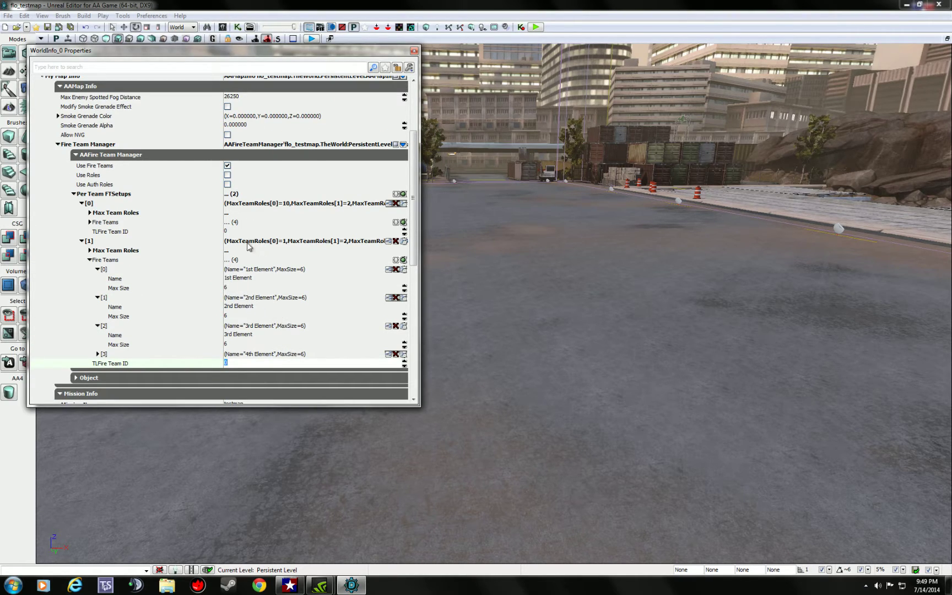
pyautogui.scroll(1, 170, 269)
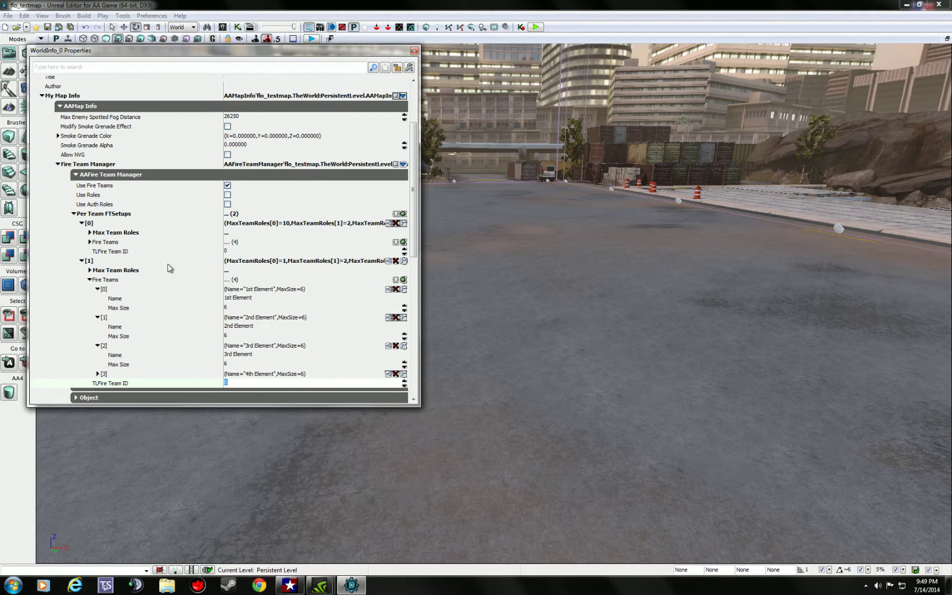
pyautogui.click(86, 261)
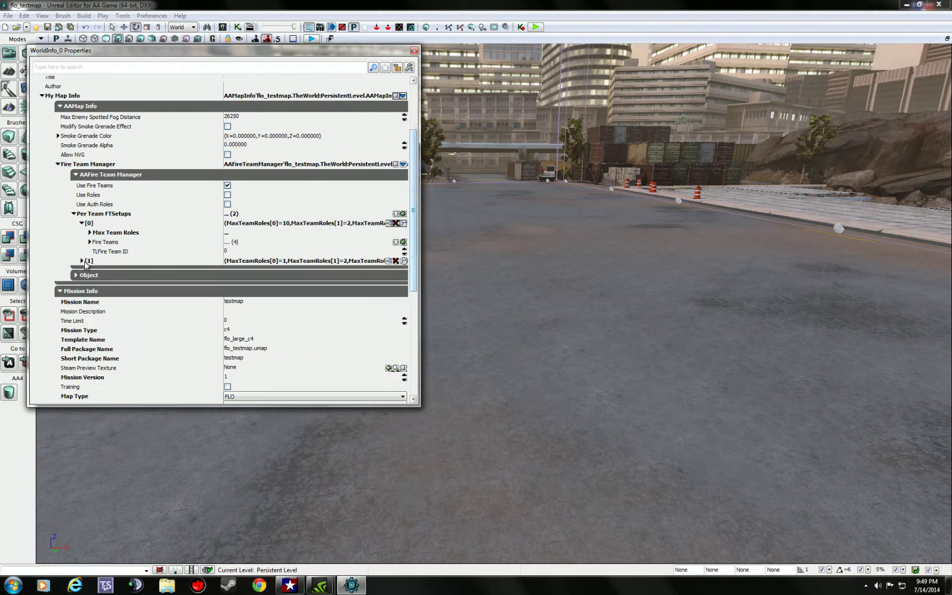
pyautogui.click(74, 213)
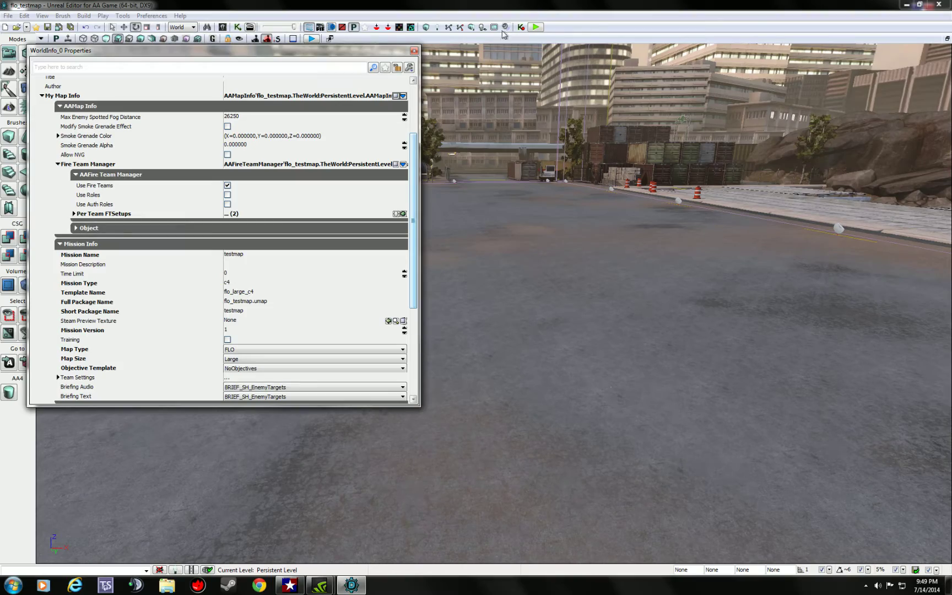
# Step: Play the map in the game preview, check the role limits on the loadout screen, and exit the game
pyautogui.click(534, 27)
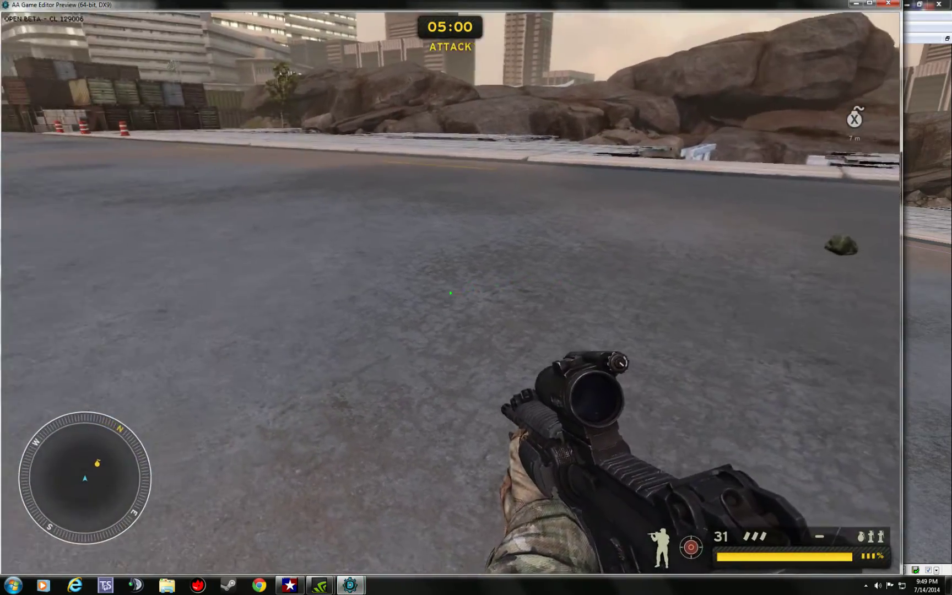
pyautogui.press('Escape')
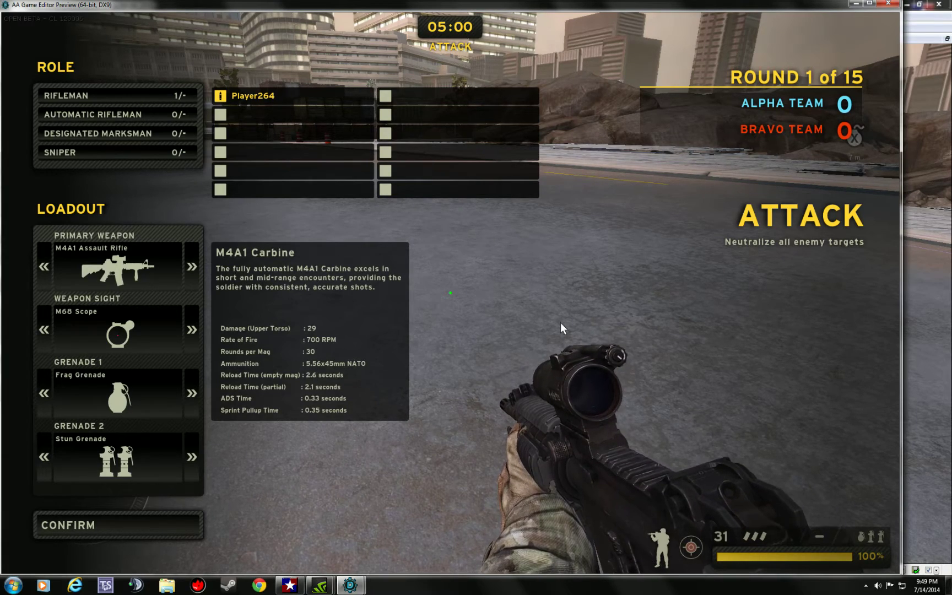
pyautogui.press('Escape')
pyautogui.press('Escape')
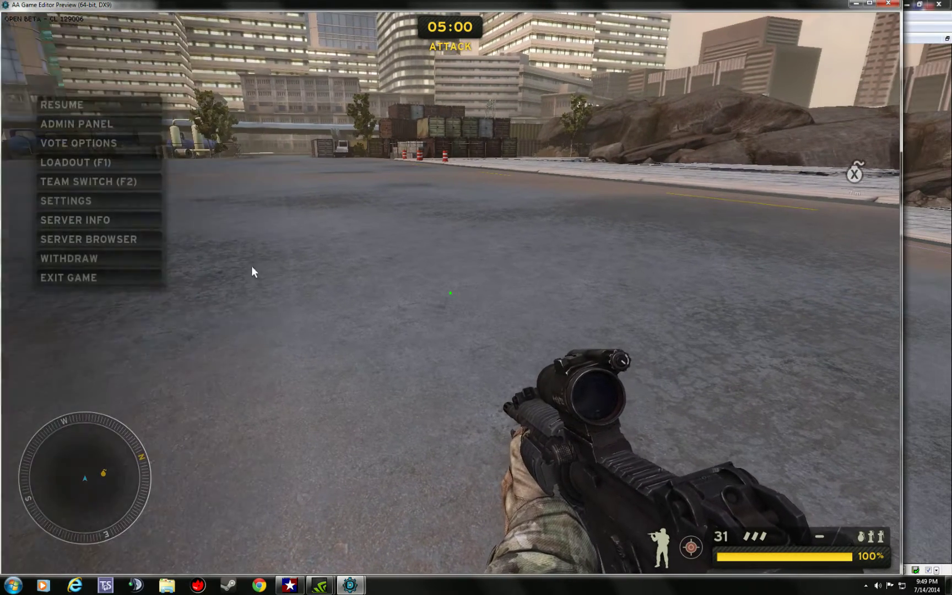
pyautogui.click(89, 278)
pyautogui.click(402, 359)
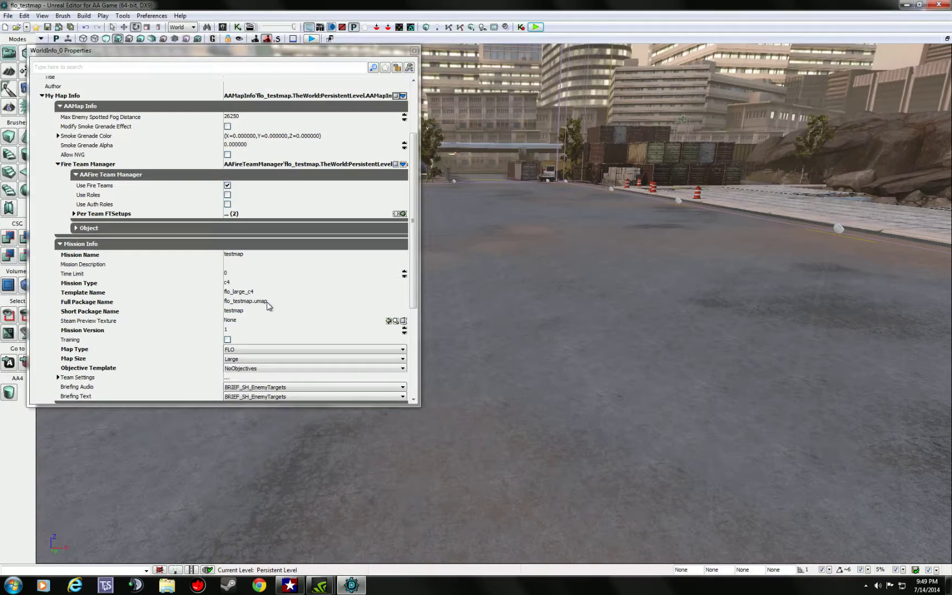
# Step: Enable Use Roles in the Fire Team Manager and play the map to check the attacking team's role limits
pyautogui.click(227, 196)
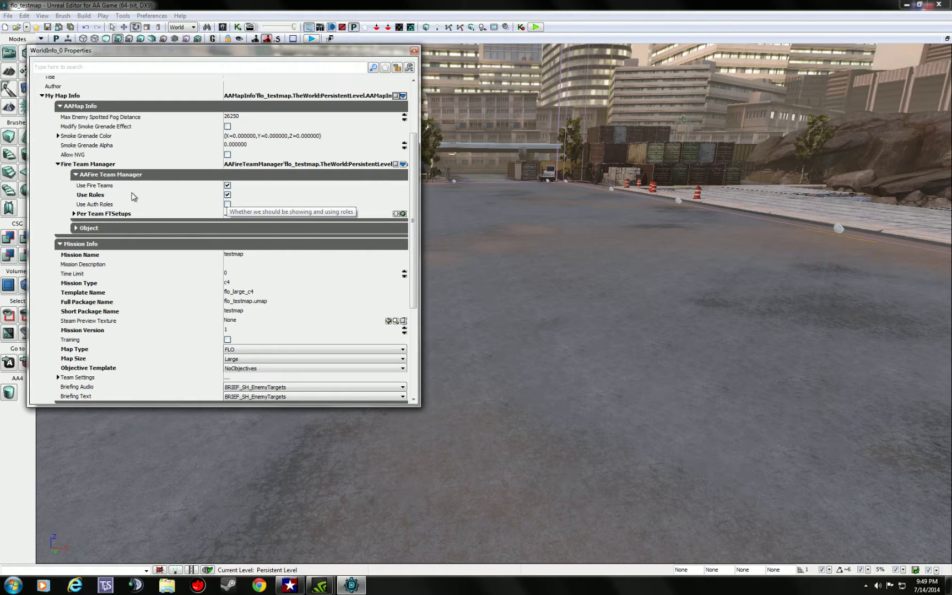
pyautogui.click(534, 29)
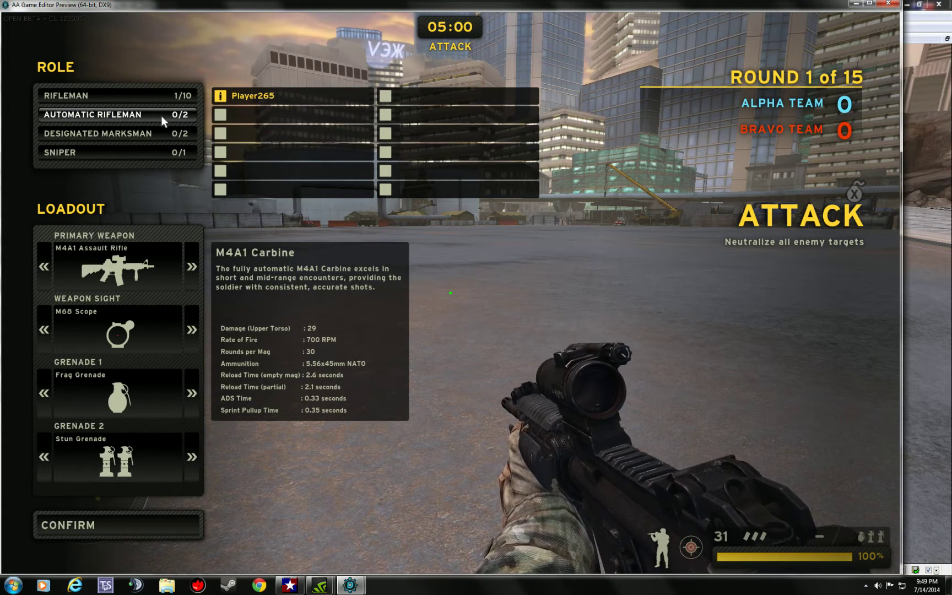
pyautogui.press('Return')
pyautogui.press('Return')
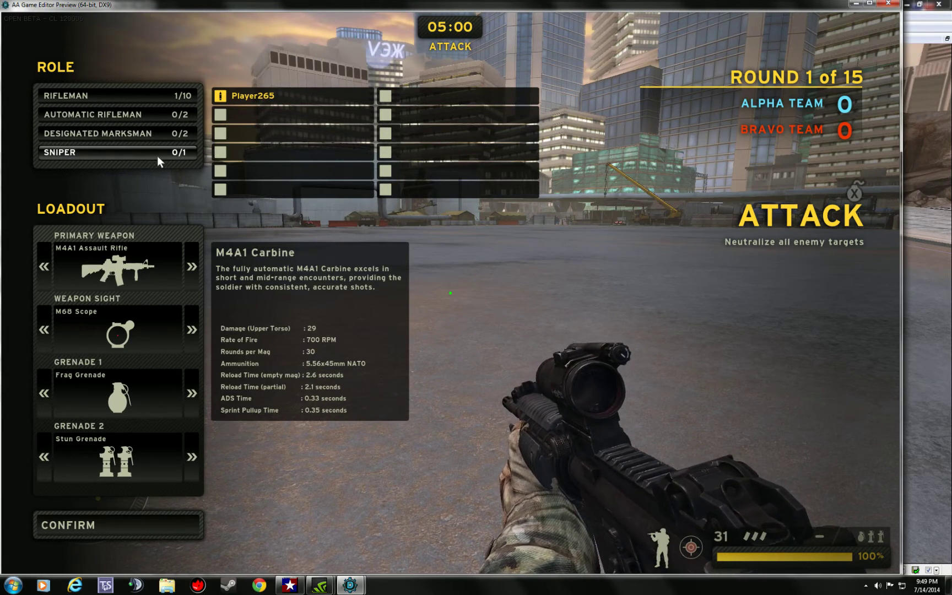
pyautogui.press('Return')
# Step: Switch to Team Bravo in the preview, check its role limits, and confirm a loadout with the Sniper role
pyautogui.press('m')
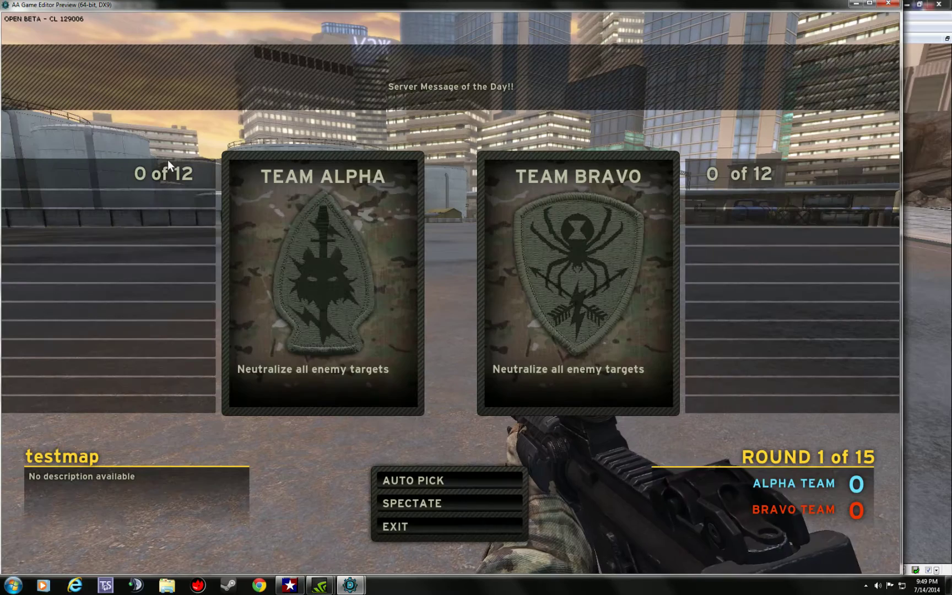
pyautogui.click(500, 238)
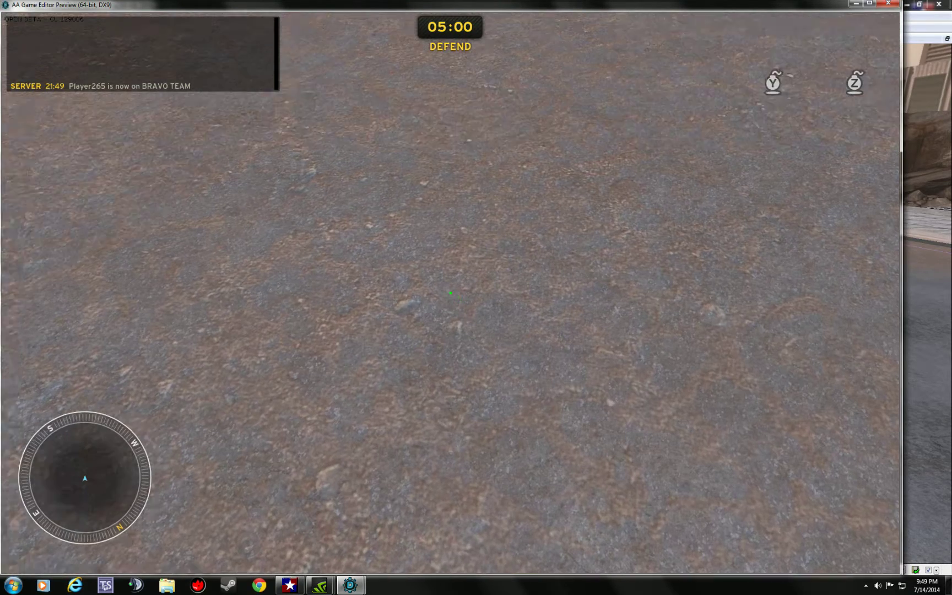
pyautogui.press('Return')
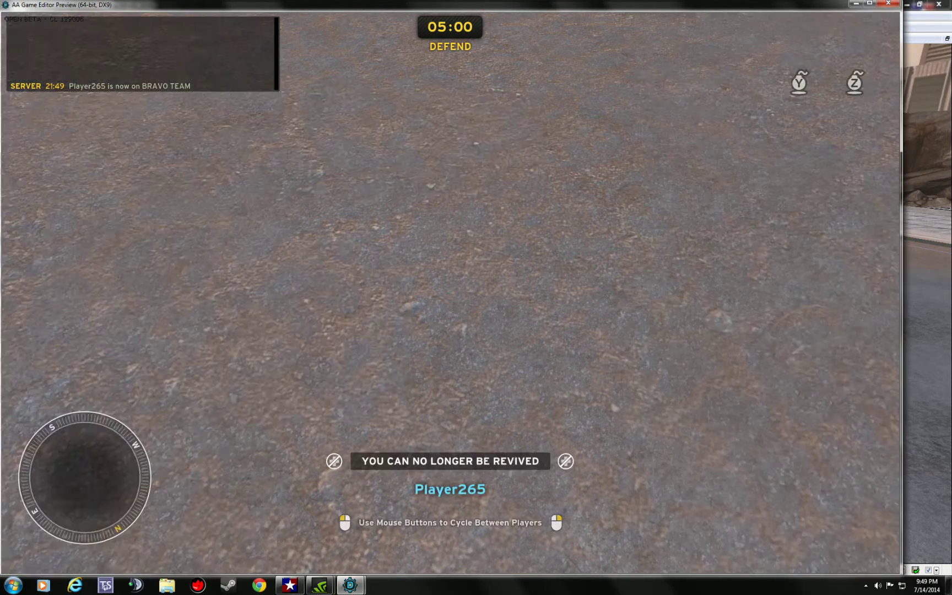
pyautogui.press('Return')
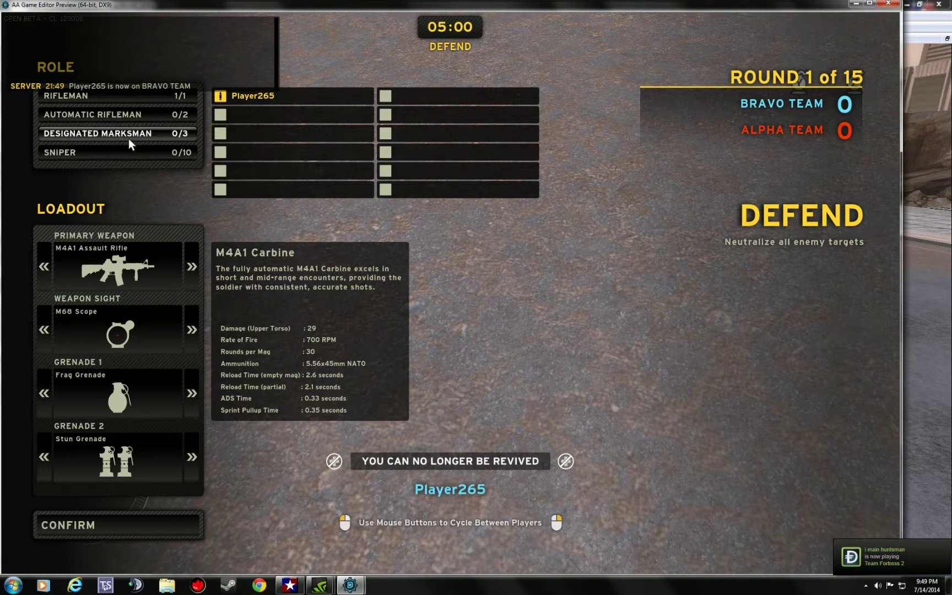
pyautogui.click(121, 151)
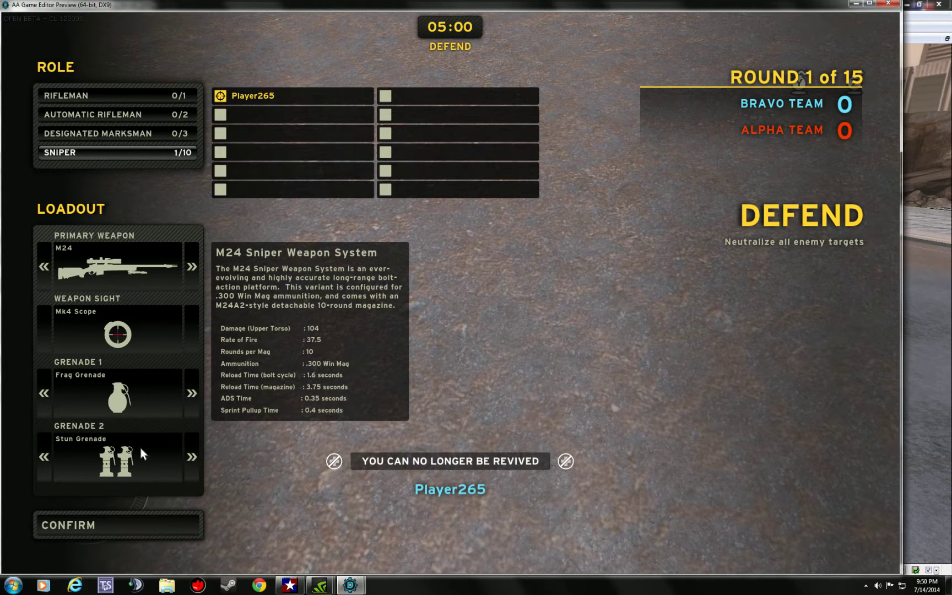
pyautogui.click(112, 522)
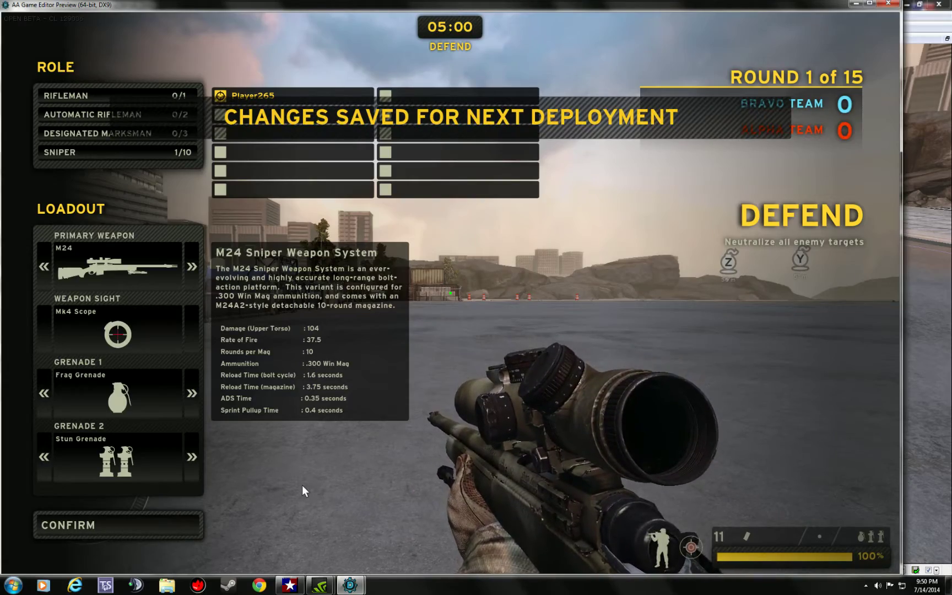
# Step: Test aiming the sniper rifle in the preview and exit the game back to the editor
pyautogui.press('Escape')
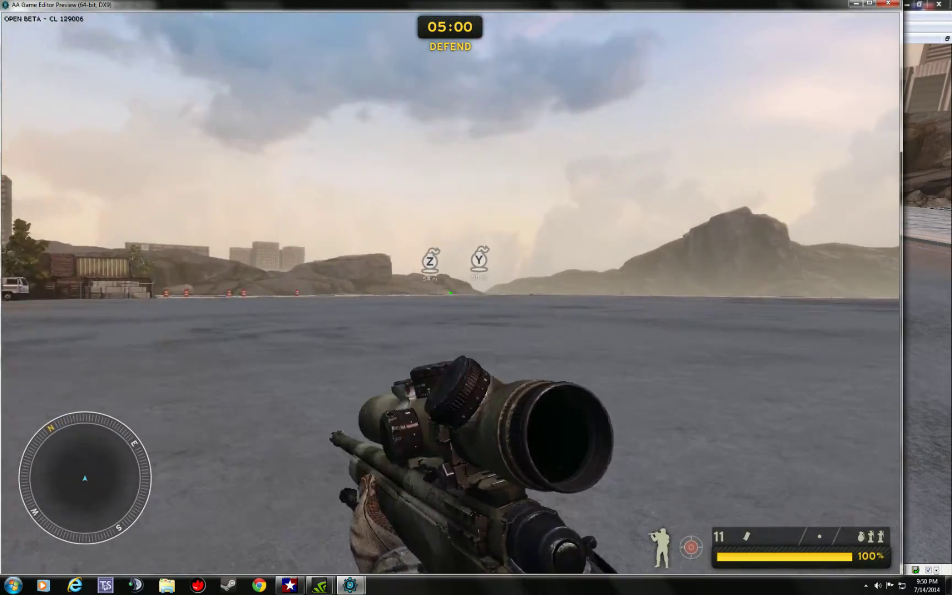
pyautogui.rightClick(450, 293)
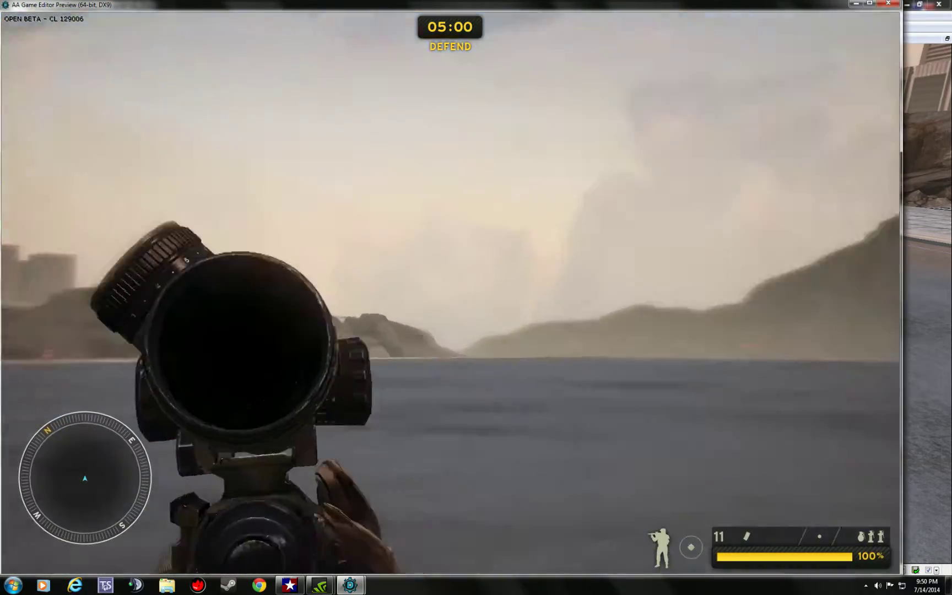
pyautogui.rightClick(449, 293)
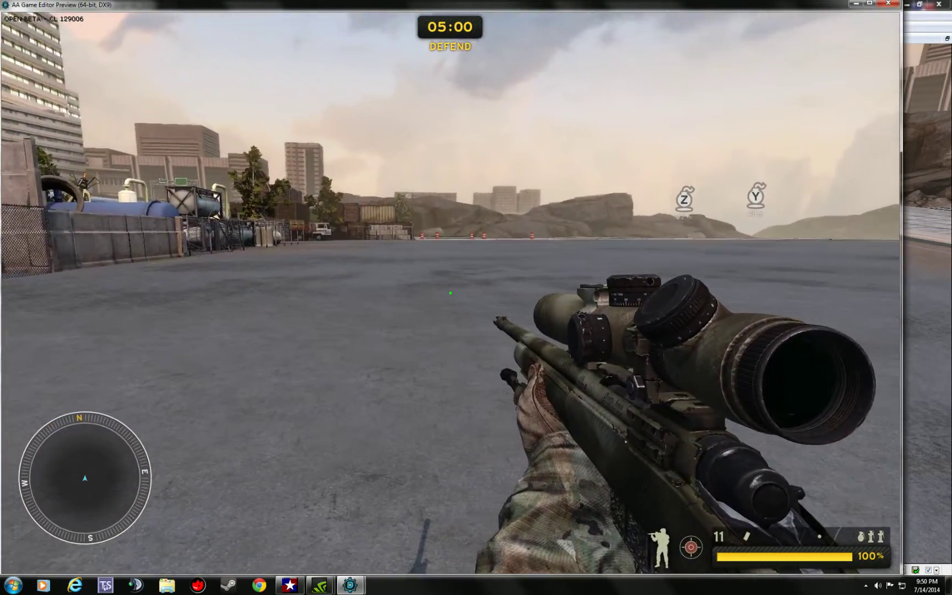
pyautogui.press('Escape')
pyautogui.click(99, 277)
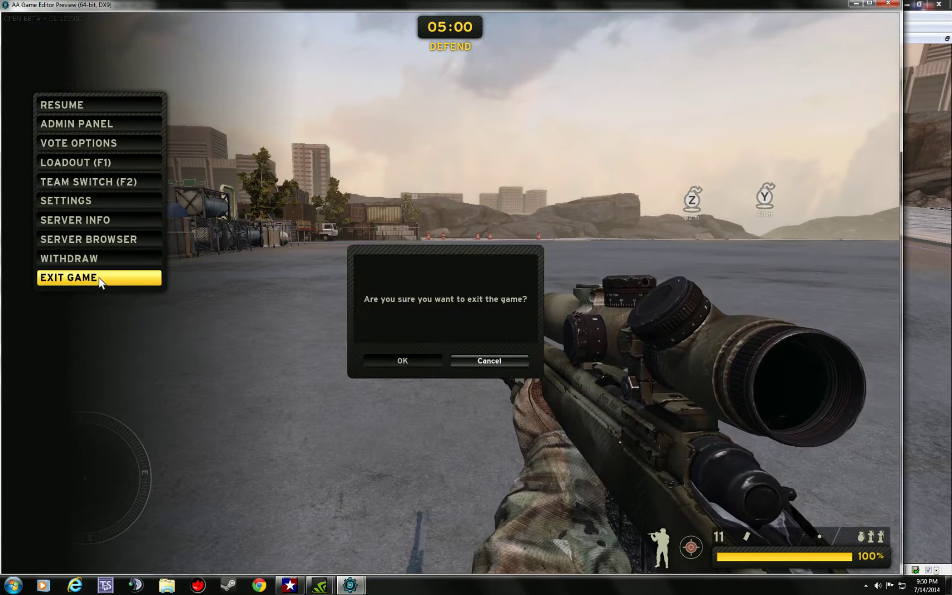
pyautogui.click(395, 359)
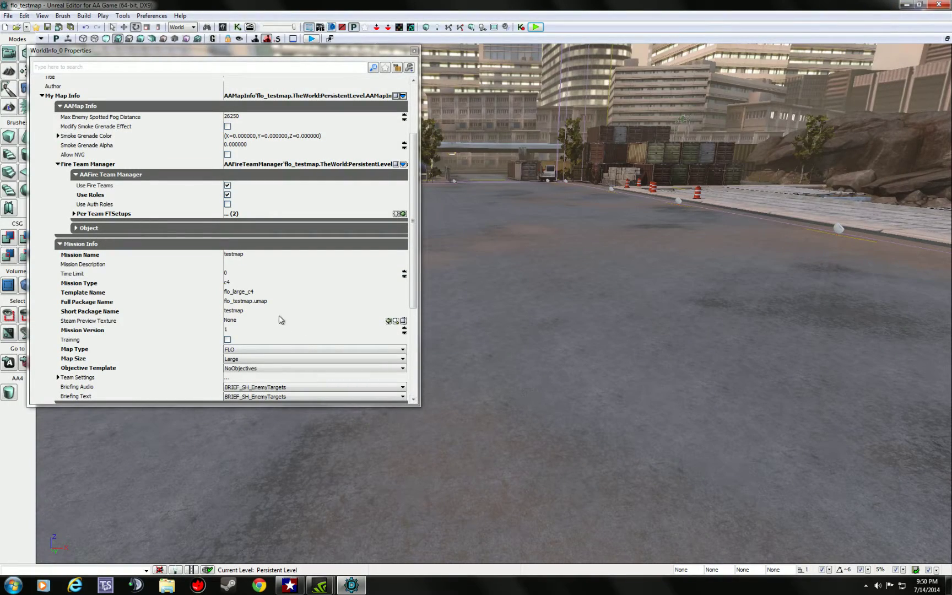
pyautogui.moveTo(576, 323); pyautogui.dragTo(512, 310)
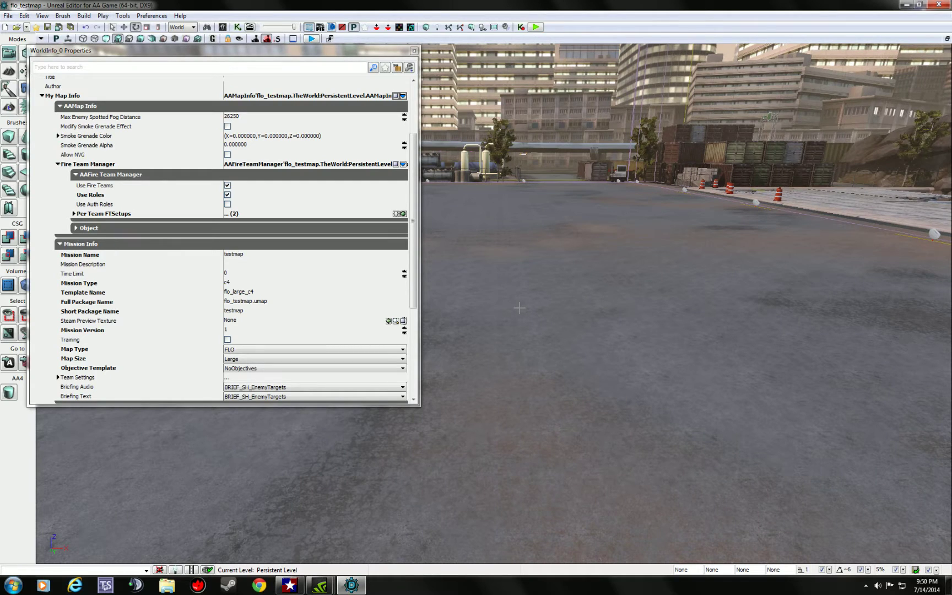
pyautogui.moveTo(601, 288); pyautogui.dragTo(597, 294)
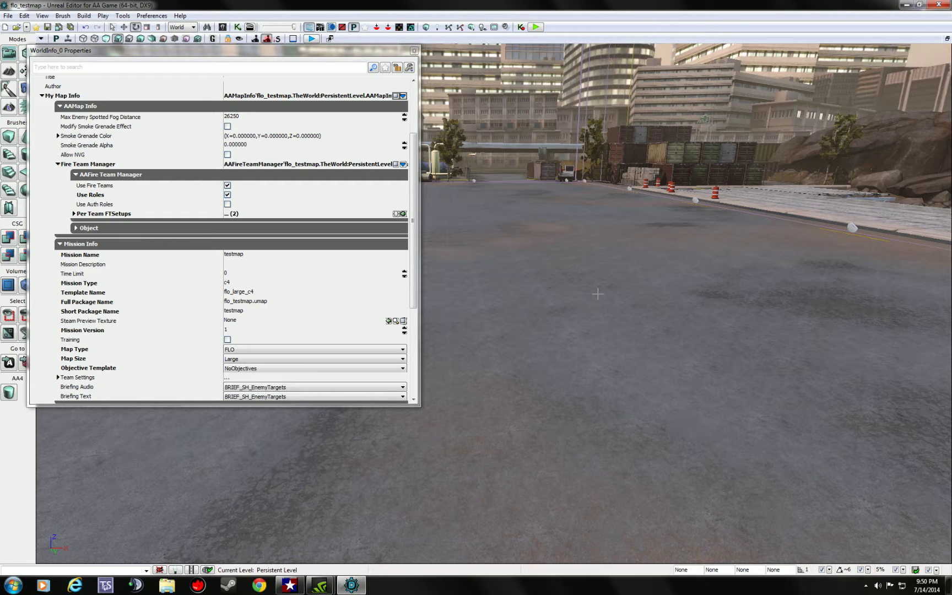
pyautogui.moveTo(586, 297); pyautogui.dragTo(585, 298)
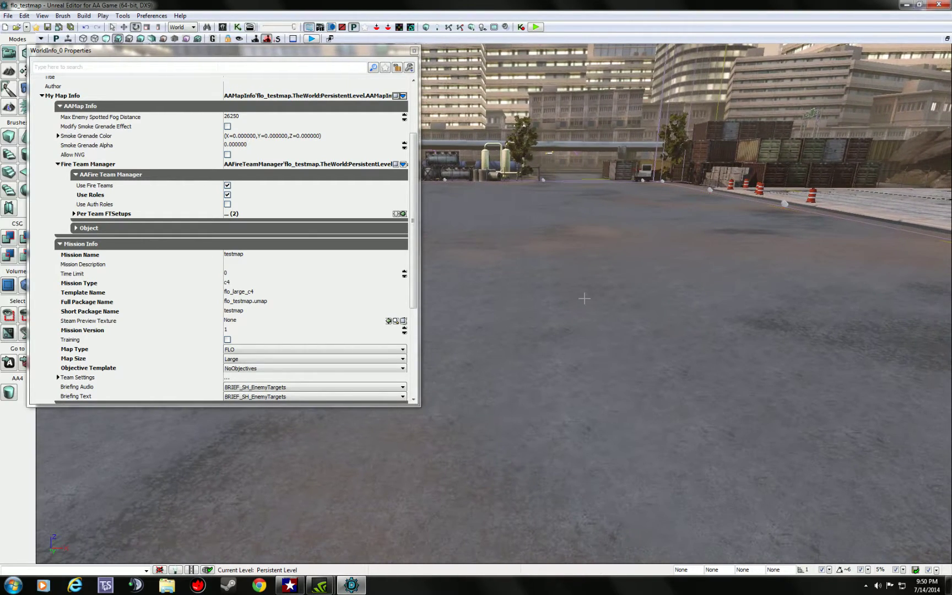